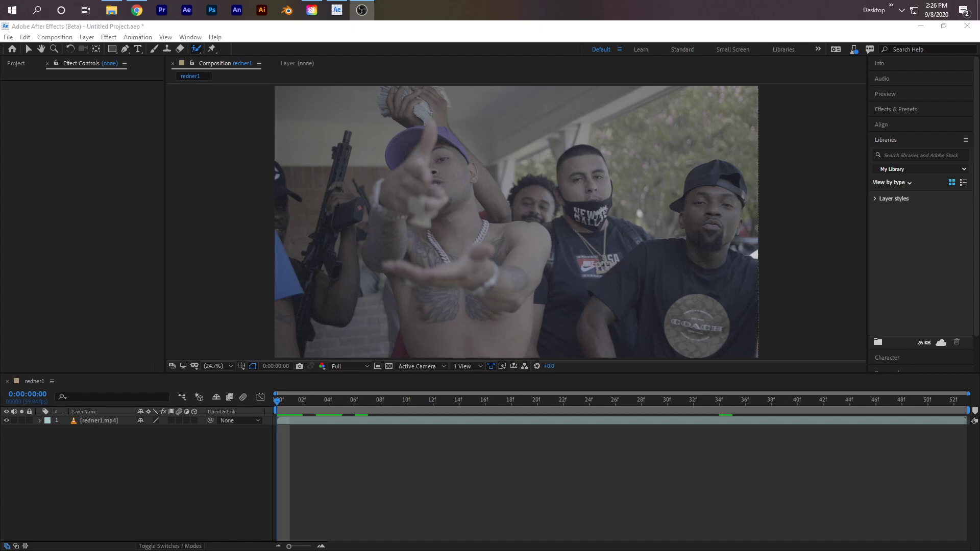
Step: Duplicate the redner1.mp4 footage layer and switch to the Roto Brush tool
click(68, 504)
click(100, 420)
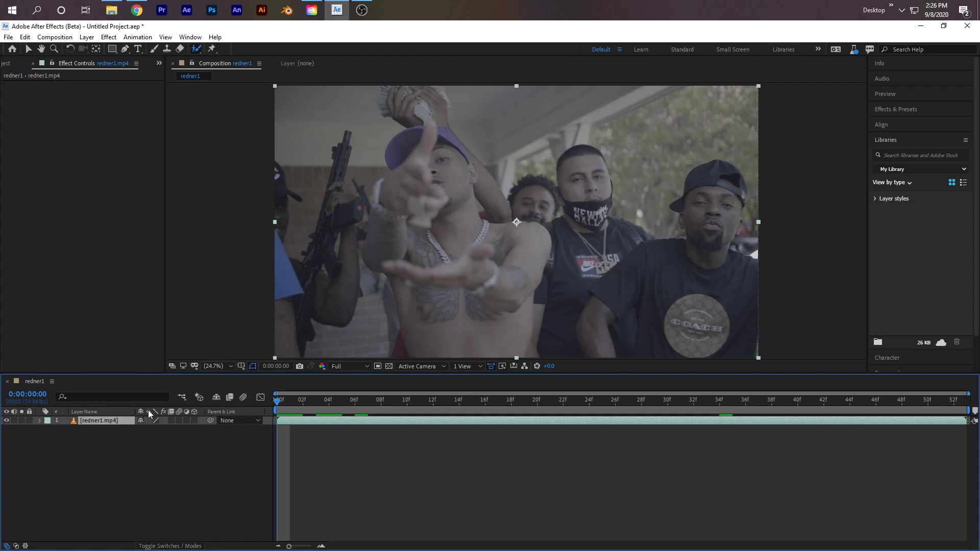
key(ctrl+d)
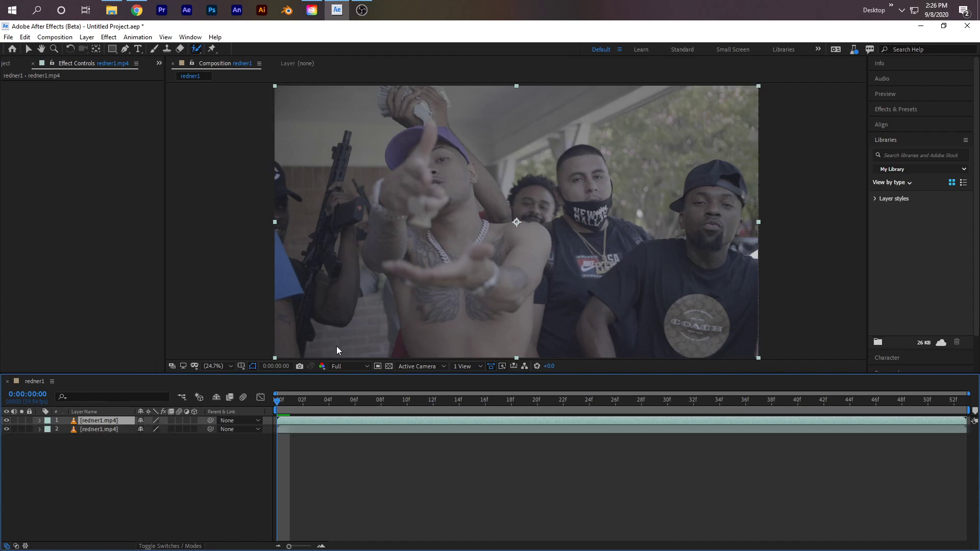
click(196, 50)
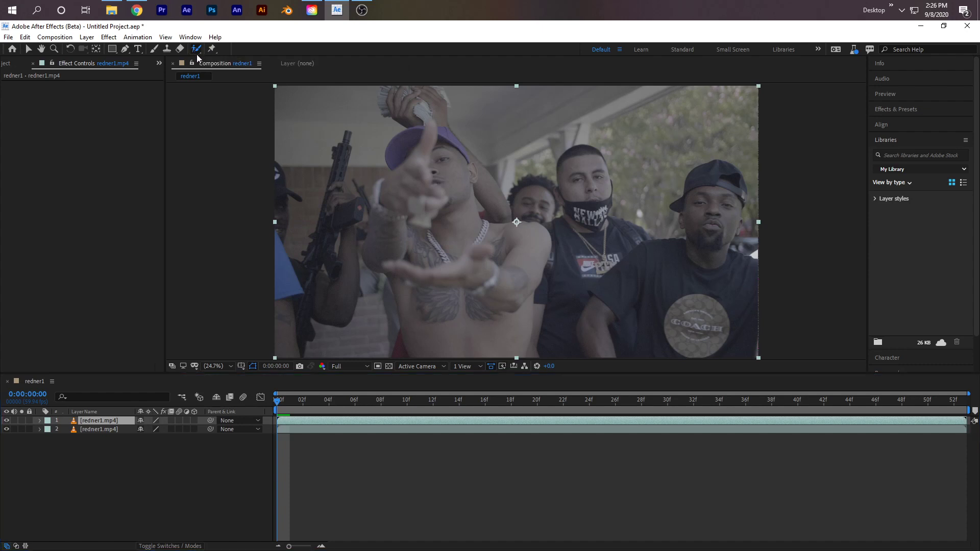
Step: In the top layer's Layer panel, paint Roto Brush foreground strokes over the rapper's body and cap
double_click(436, 179)
mouse_move(439, 135)
mouse_down()
mouse_move(455, 208)
mouse_move(449, 270)
mouse_up()
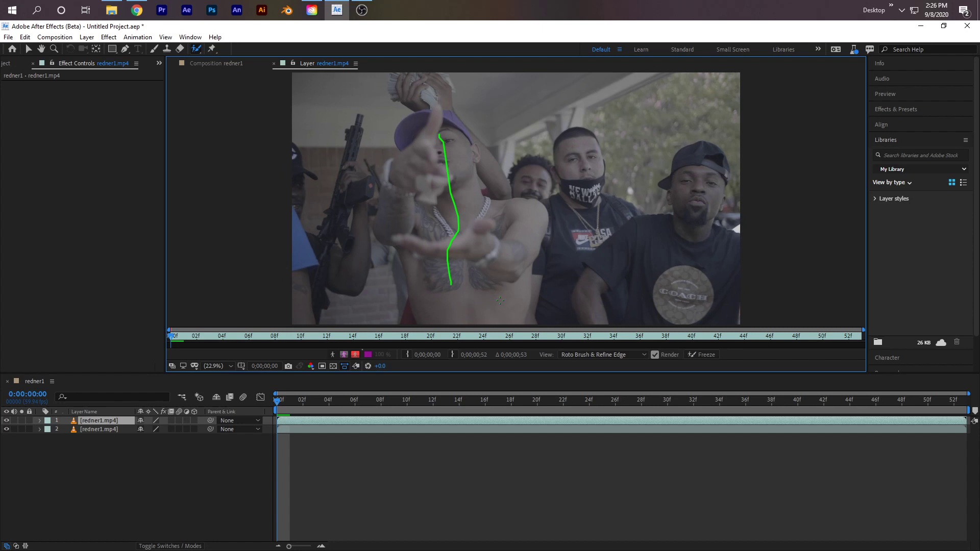
mouse_move(518, 220)
mouse_down()
mouse_move(483, 205)
mouse_move(454, 172)
mouse_move(438, 123)
mouse_move(416, 122)
mouse_move(395, 226)
mouse_move(426, 315)
mouse_up()
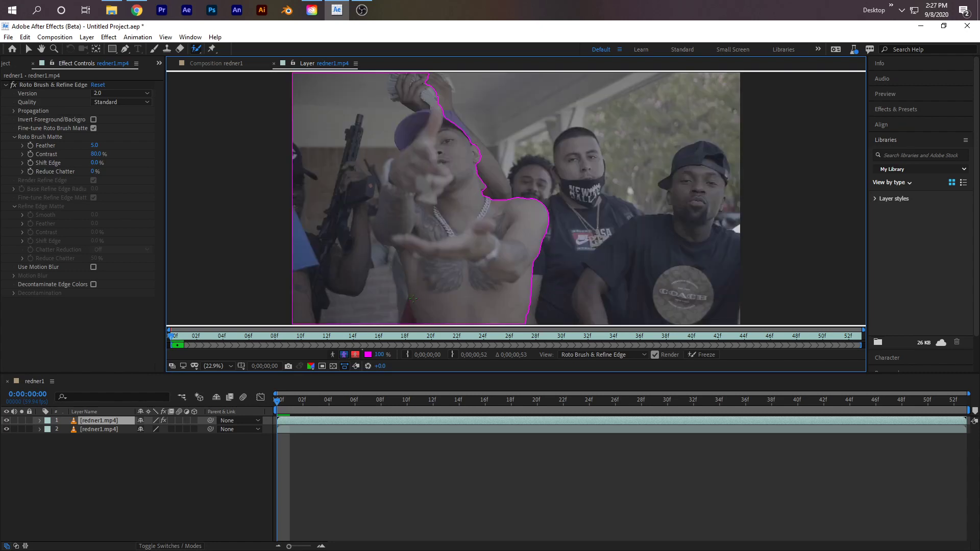
drag(463, 130, 462, 132)
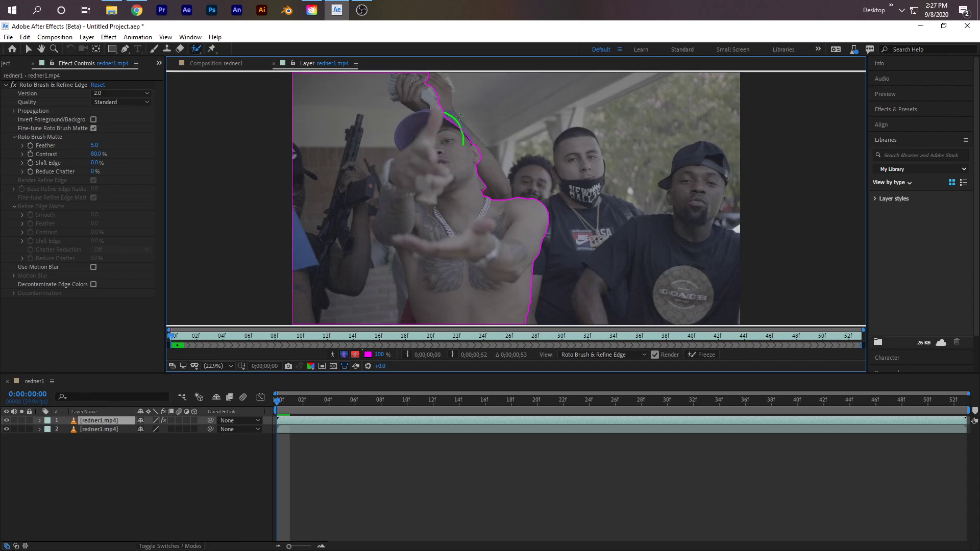
key(period)
scroll(451, 128, up, 5)
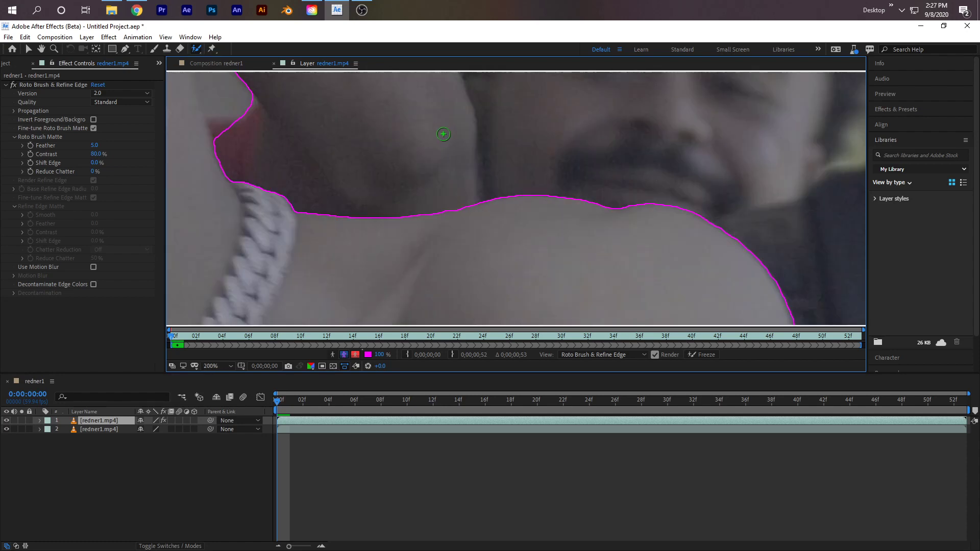
scroll(509, 203, down, 3)
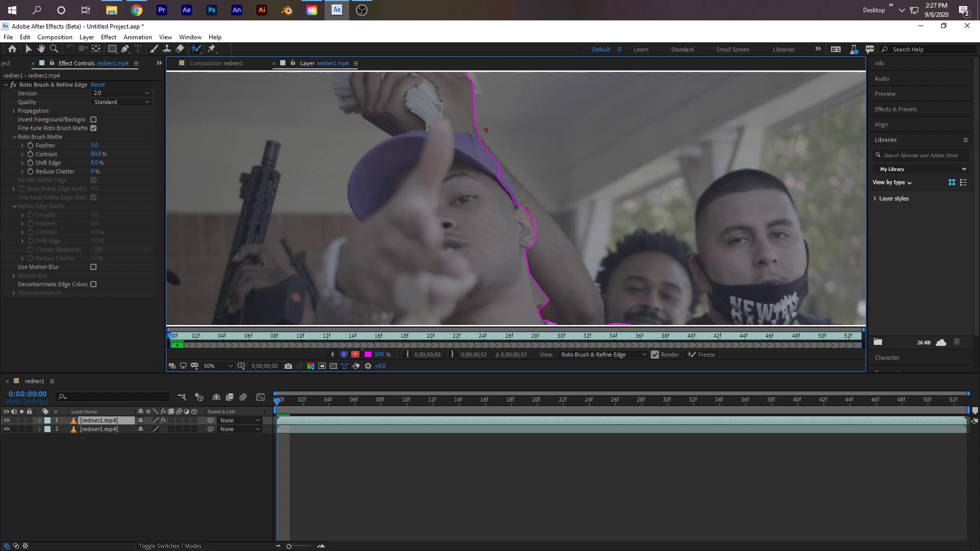
Step: Refine the matte by adding the ear and subtracting background above the cap, the neck and the left
mouse_move(486, 130)
mouse_down()
mouse_move(462, 107)
mouse_move(415, 98)
mouse_move(342, 141)
mouse_move(310, 187)
mouse_up()
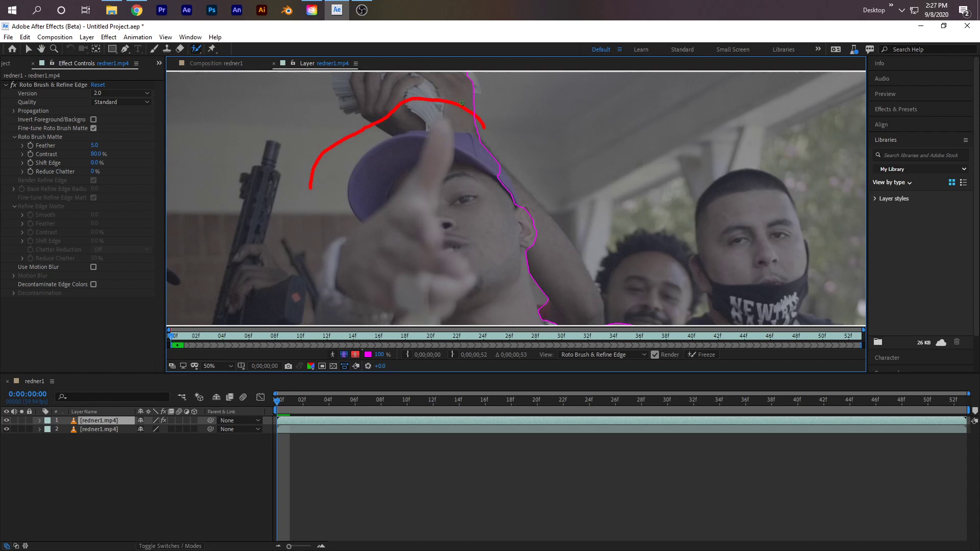
drag(500, 152, 506, 176)
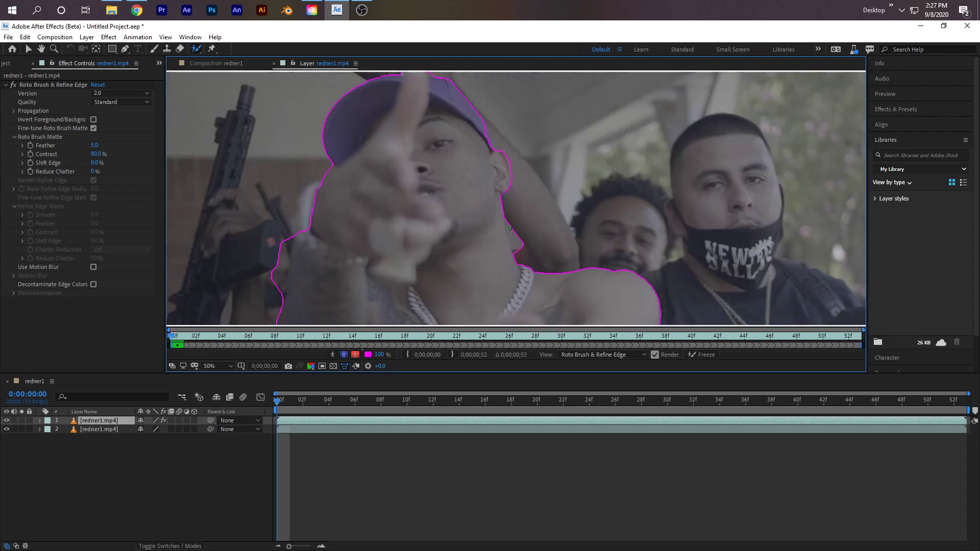
drag(509, 221, 521, 260)
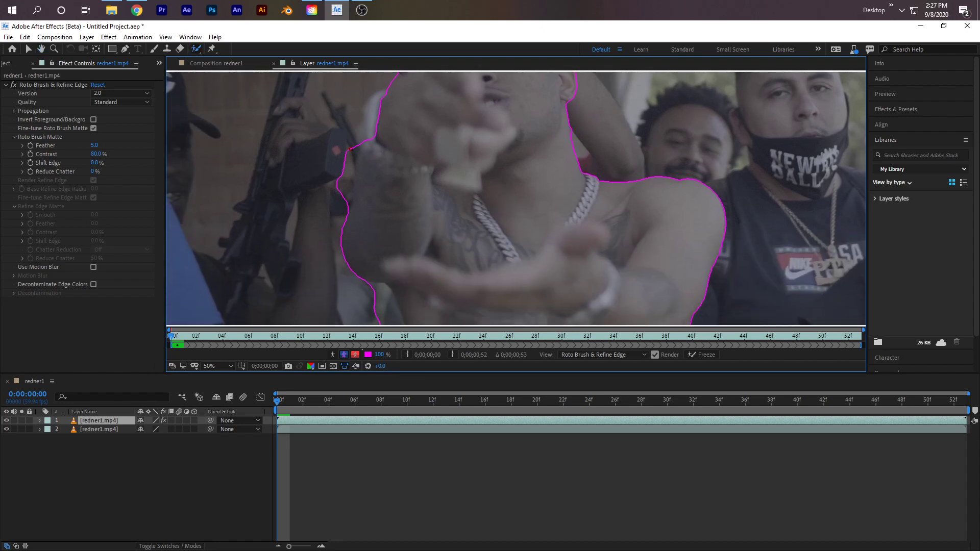
drag(352, 144, 335, 209)
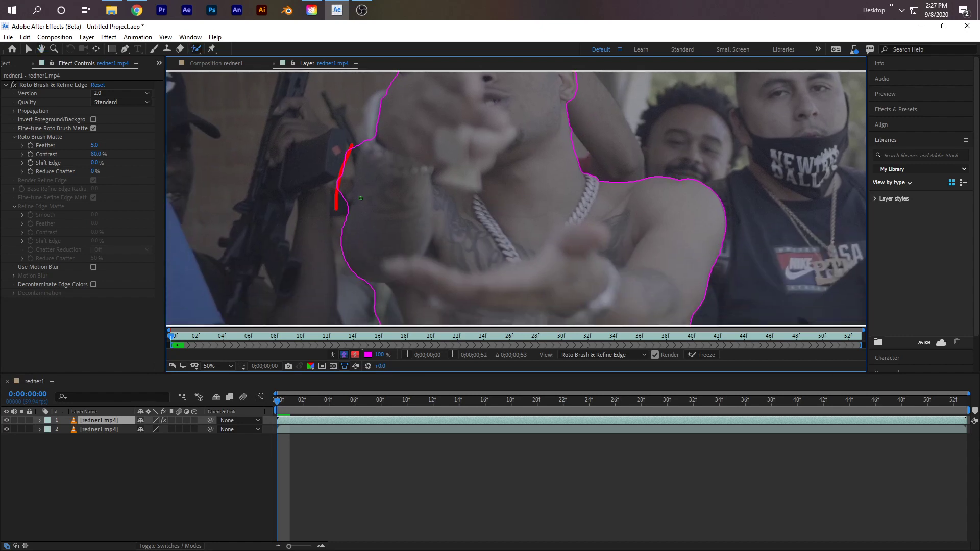
drag(348, 173, 342, 204)
scroll(383, 217, down, 2)
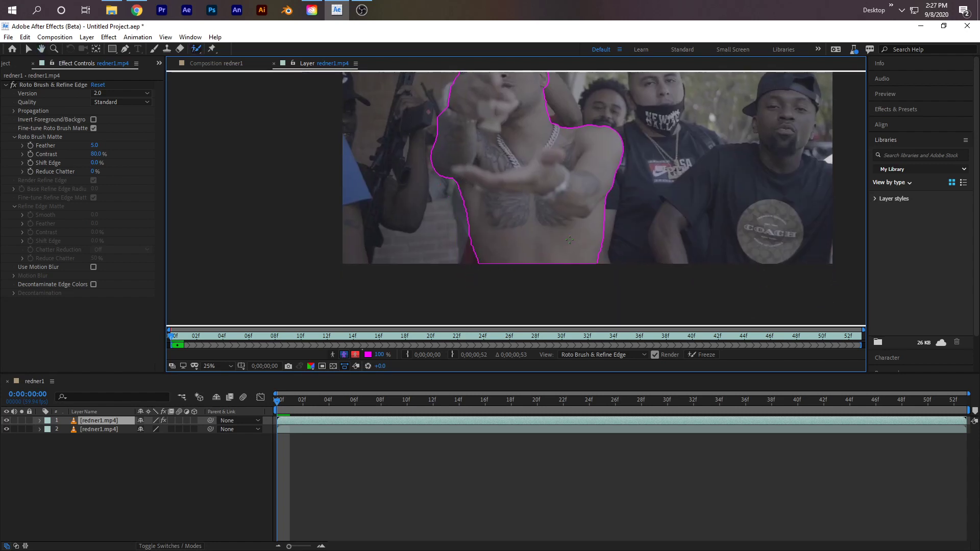
key(comma)
Step: Propagate the matte to frame 28, subtract background near the hand, and return to the composition
click(465, 404)
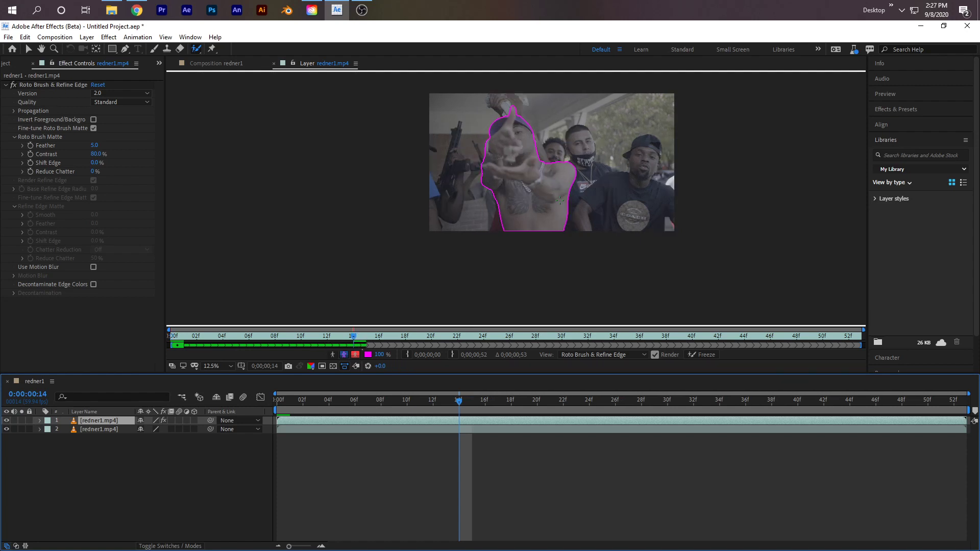
click(642, 403)
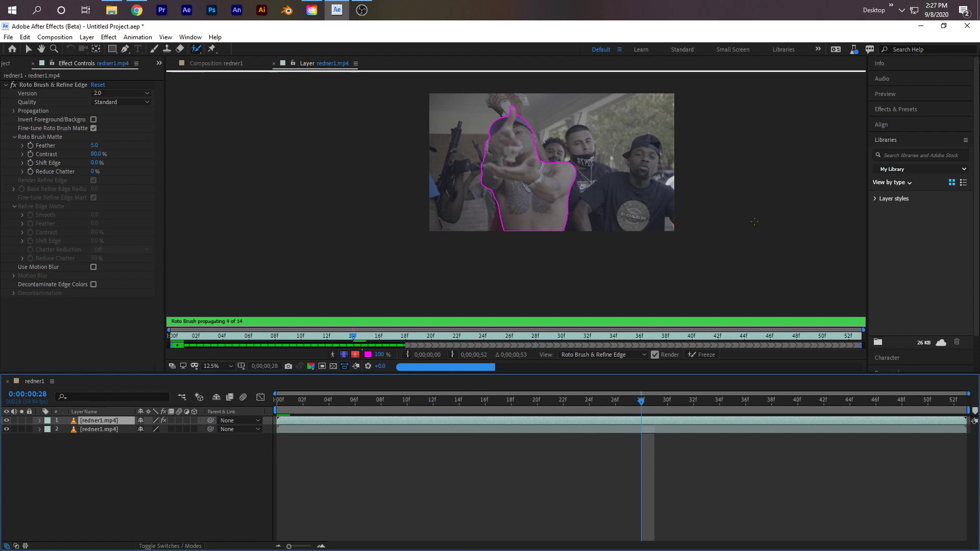
key(period)
scroll(422, 71, up, 1)
mouse_move(493, 168)
mouse_down()
mouse_move(473, 189)
mouse_move(489, 221)
mouse_move(456, 171)
mouse_up()
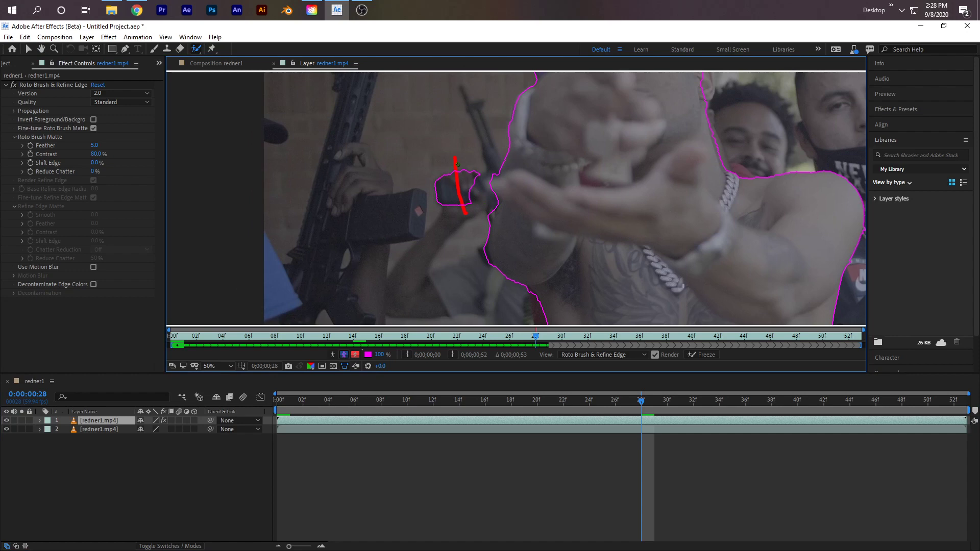
key(space)
drag(315, 398, 290, 397)
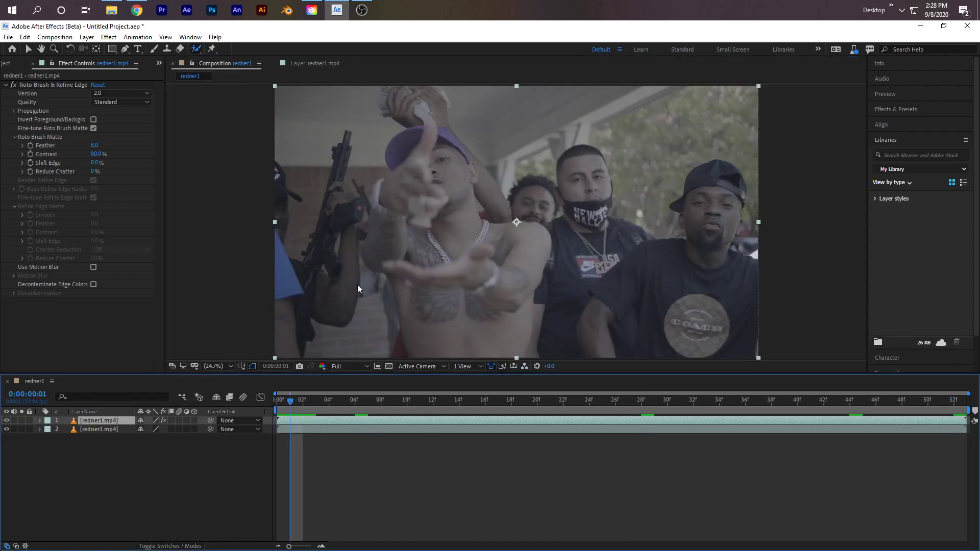
Step: Hide layer 2 to check the matte, set Roto Brush Matte Feather to 15, then show layer 2 again
click(7, 430)
drag(379, 403, 266, 412)
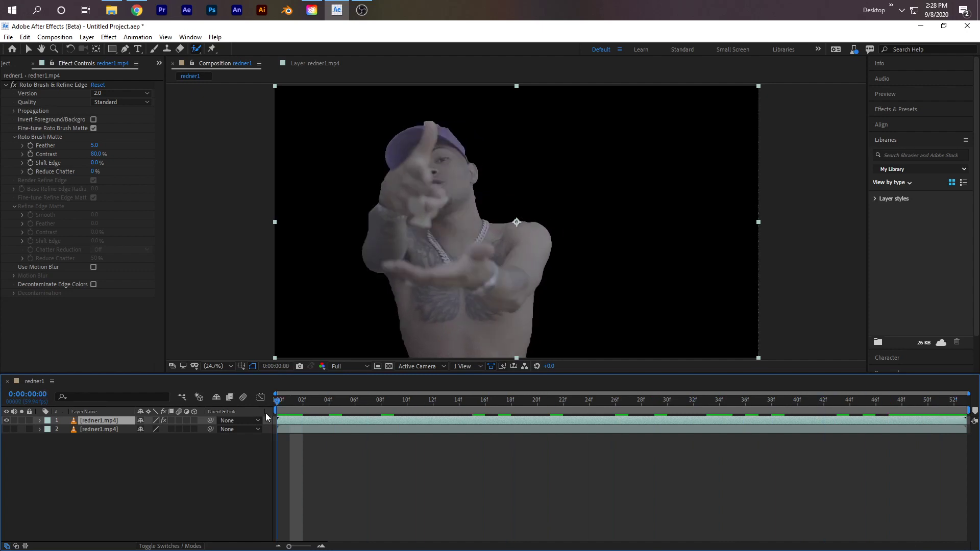
click(95, 146)
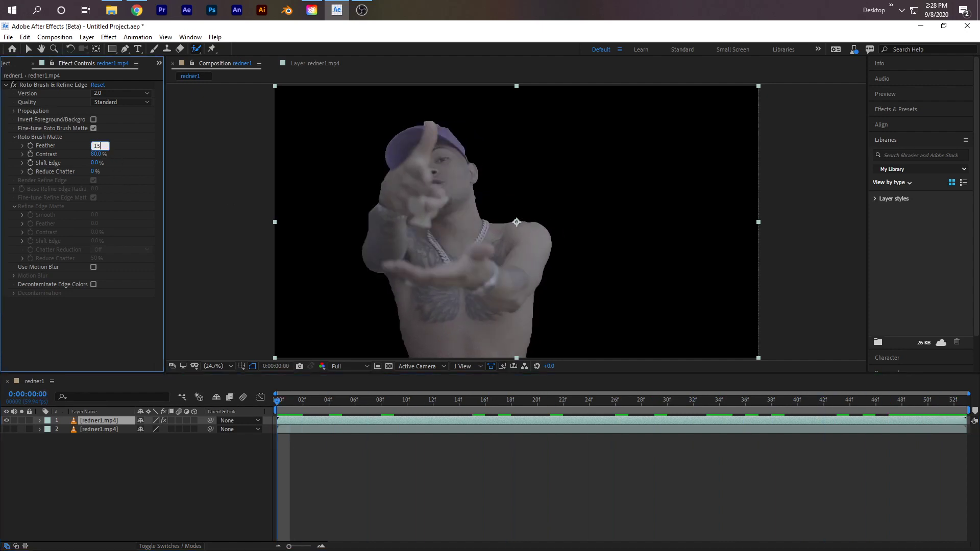
text(15)
key(Return)
click(99, 439)
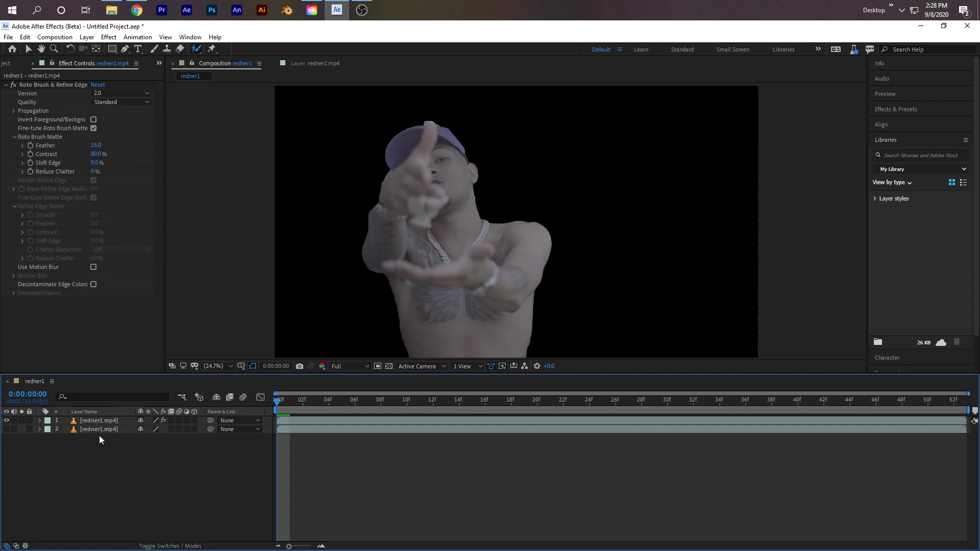
click(7, 429)
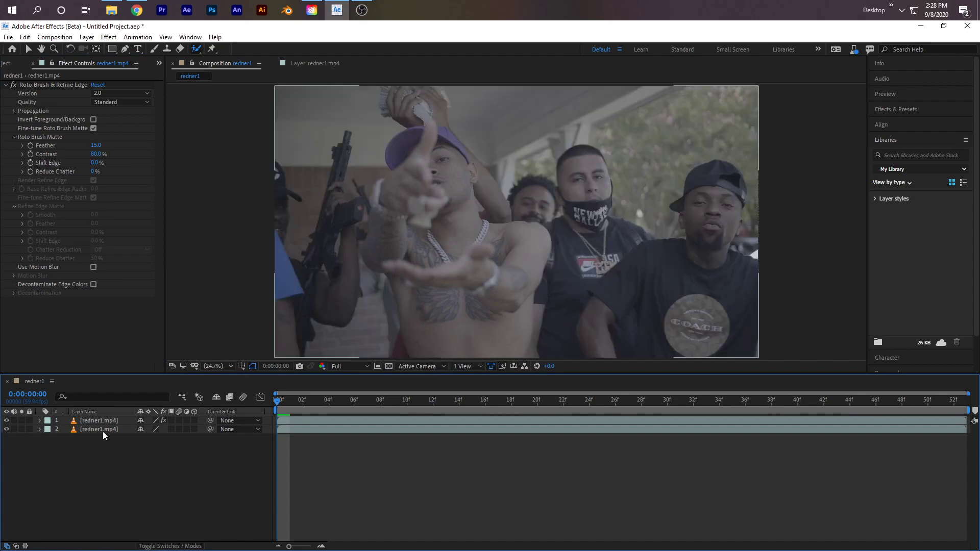
click(98, 421)
Step: Search the effects for 'colorama' and apply Colorama to the top matted rapper layer
click(910, 112)
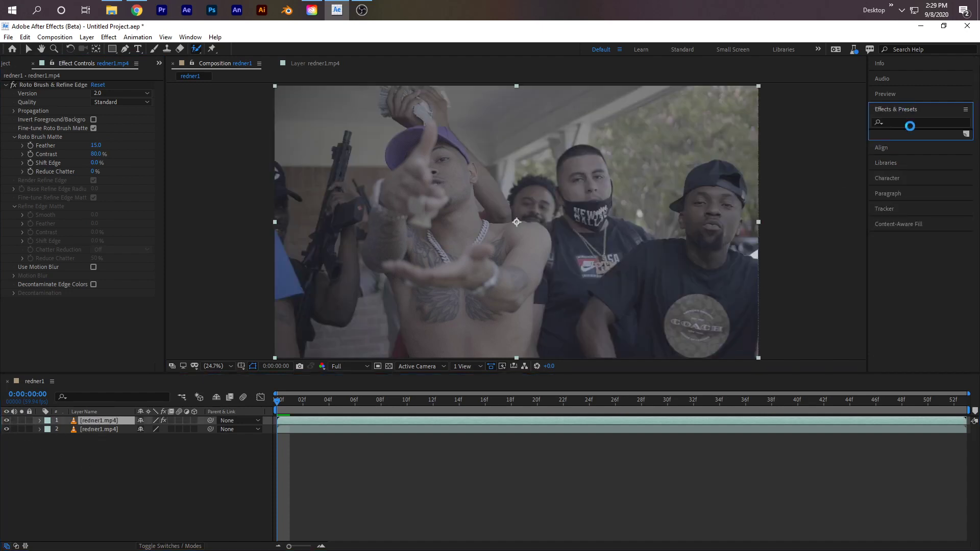
click(910, 123)
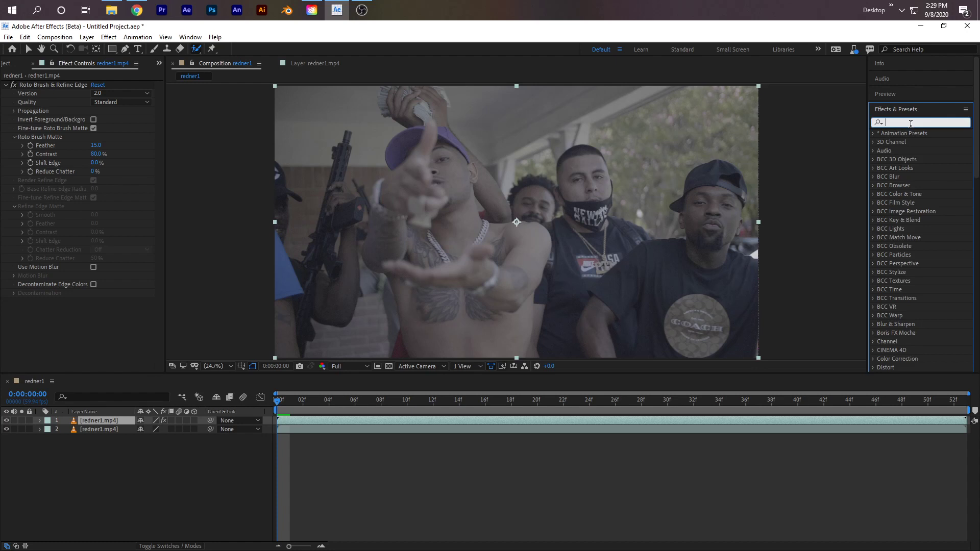
text(col)
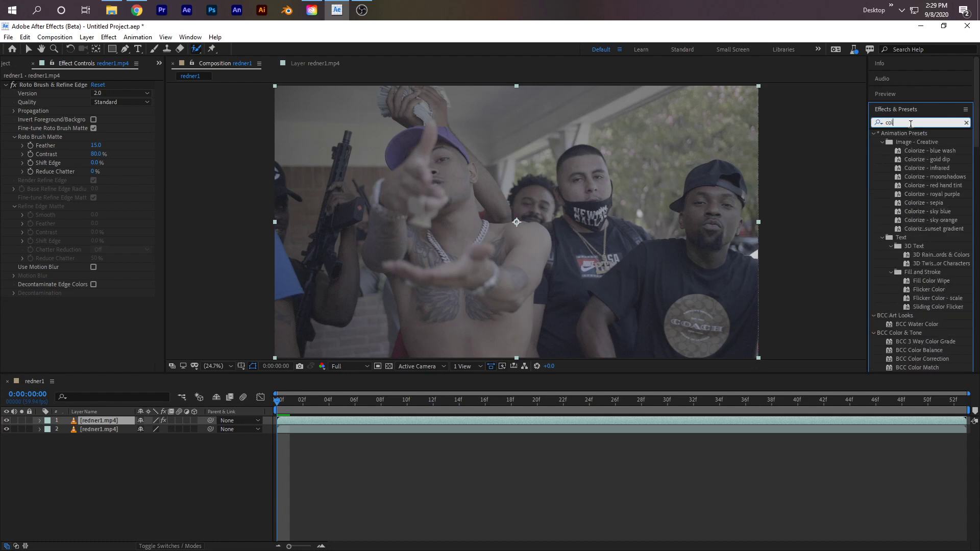
text(orma)
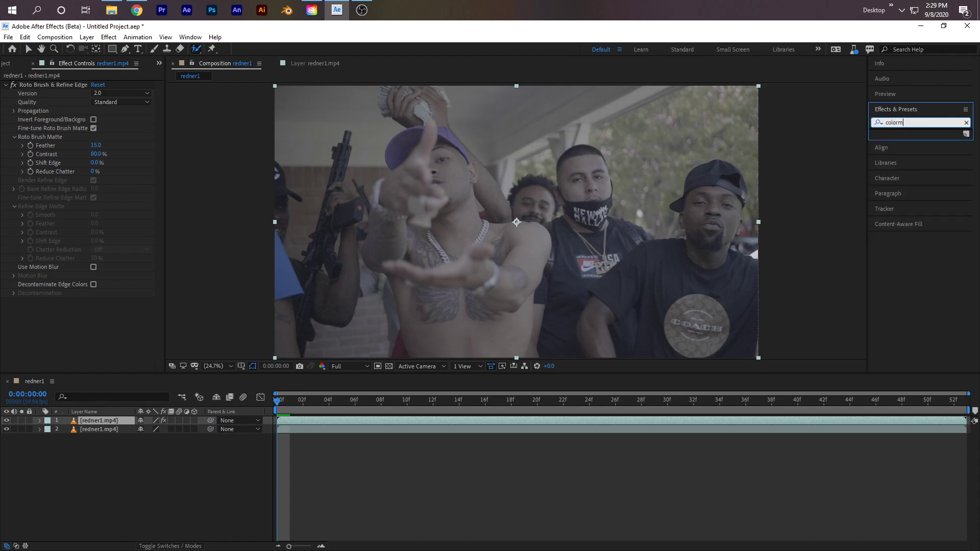
key(BackSpace)
scroll(947, 198, down, 8)
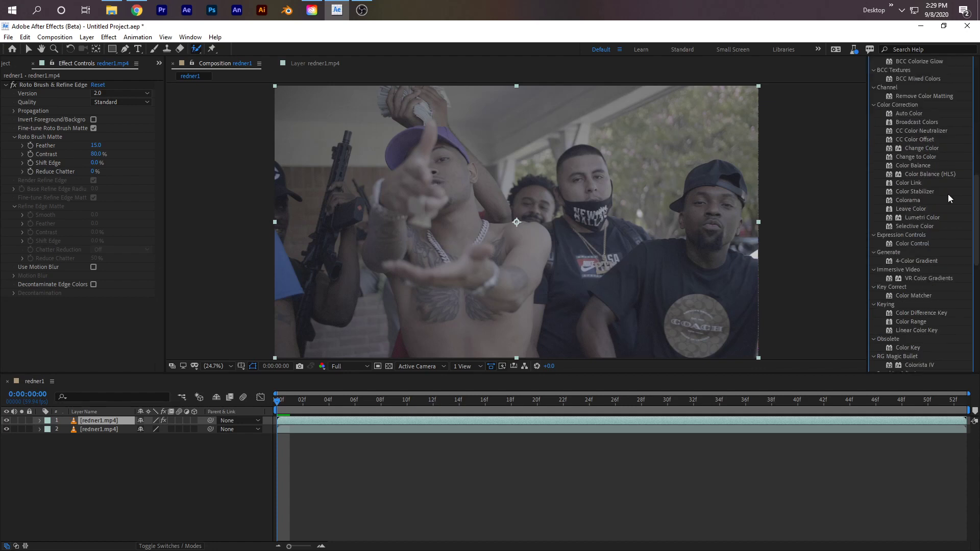
click(911, 200)
scroll(914, 200, up, 10)
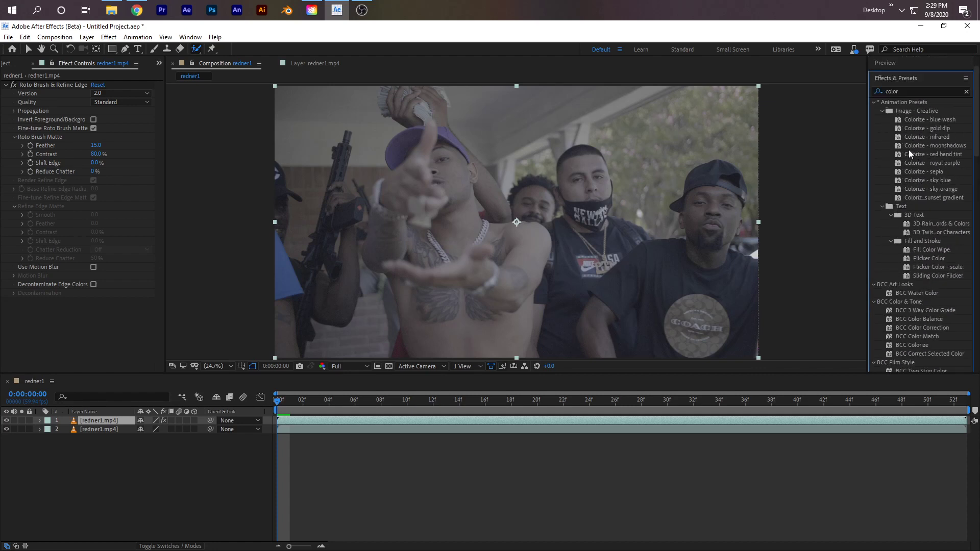
text(ama)
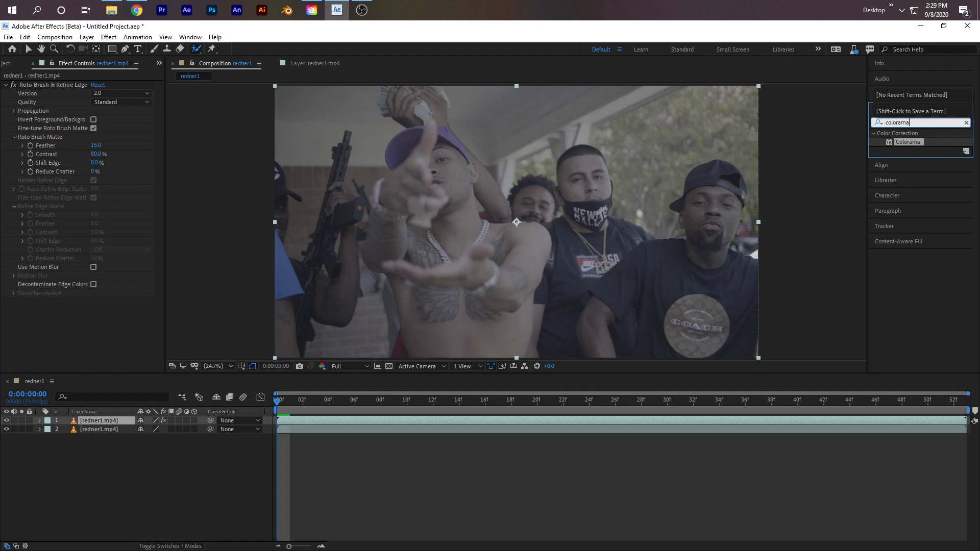
click(884, 226)
click(899, 110)
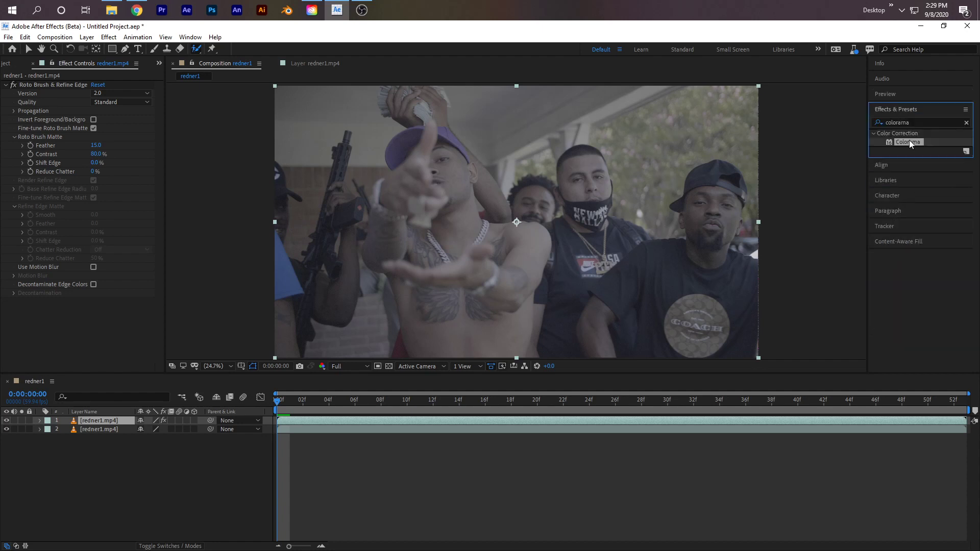
drag(908, 141, 357, 424)
Step: Set Colorama's Output Cycle preset palette to Hue Cycle and scrub the clip to preview
key(v)
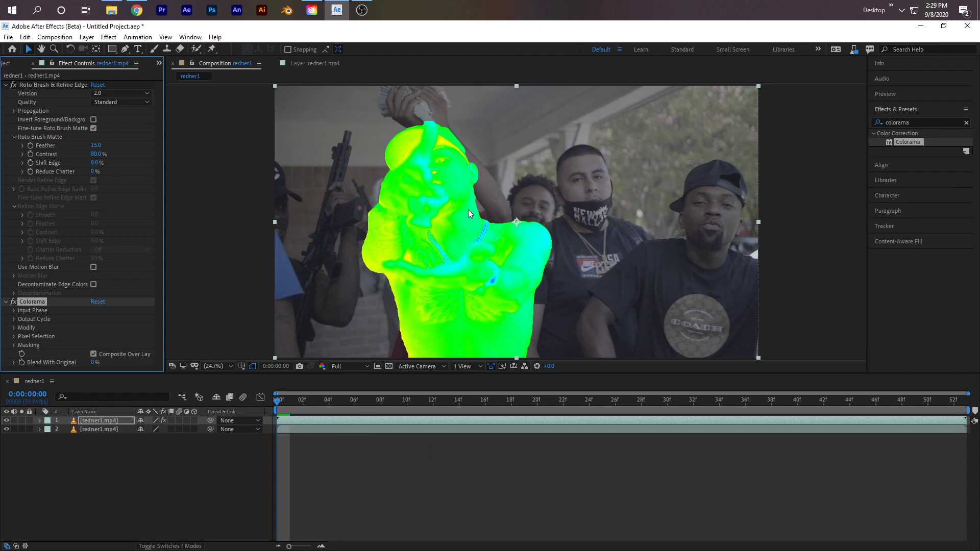
key(comma)
key(period)
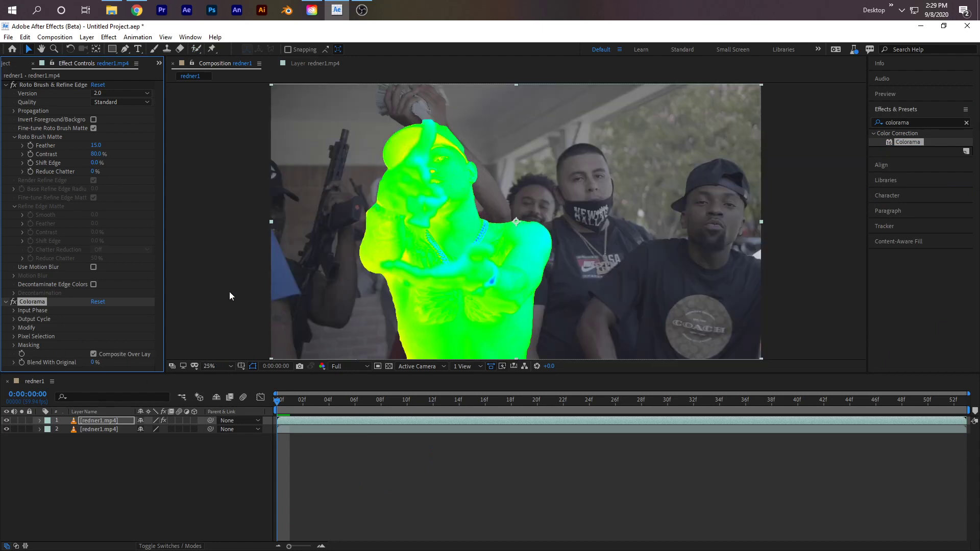
click(14, 310)
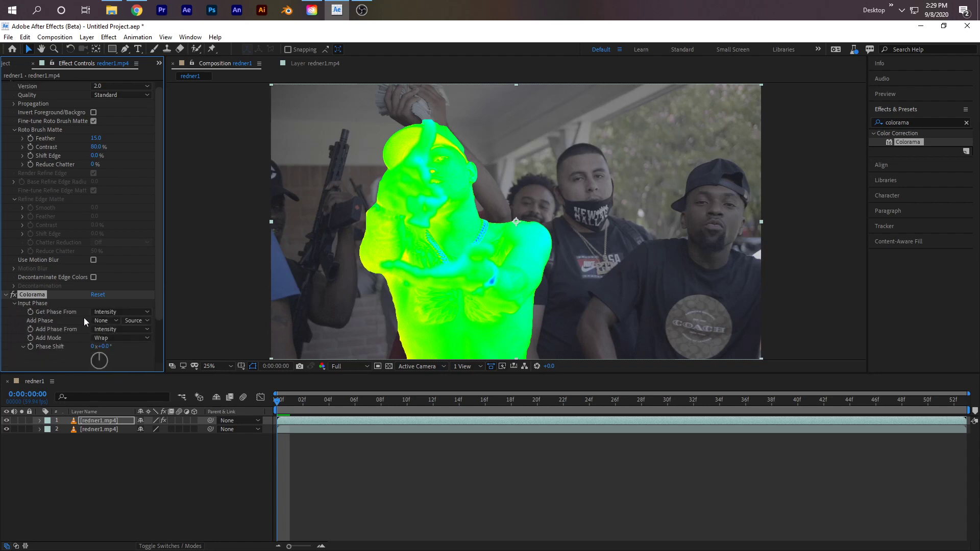
click(14, 303)
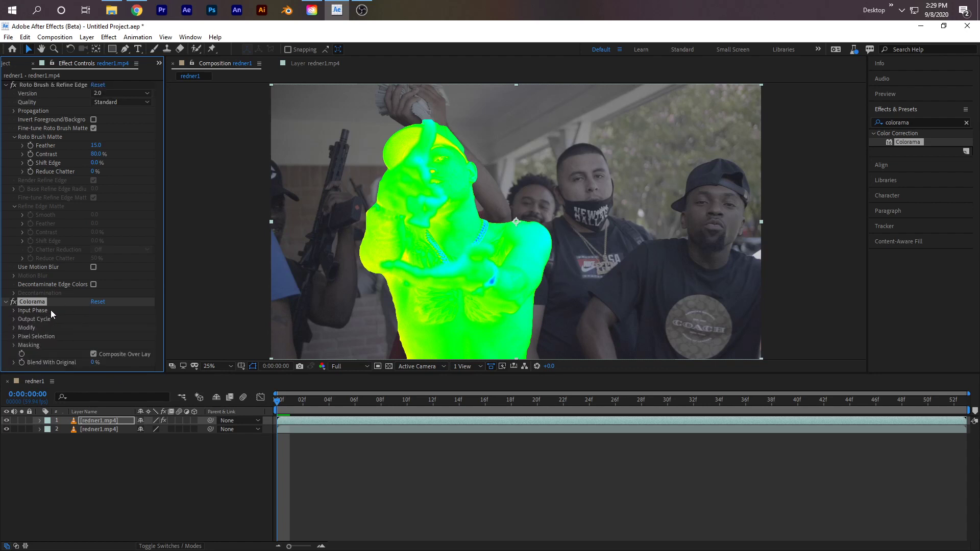
click(14, 318)
scroll(57, 324, down, 3)
click(116, 236)
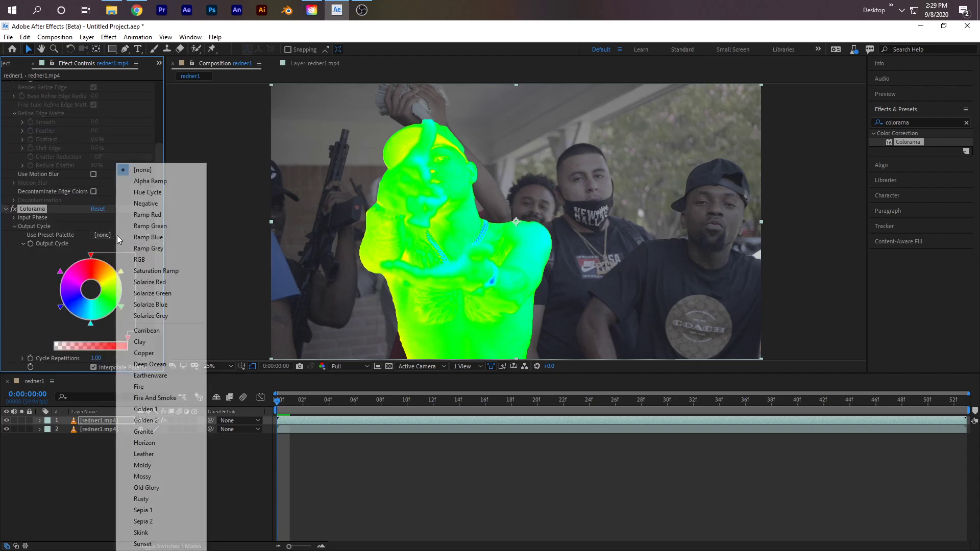
click(142, 194)
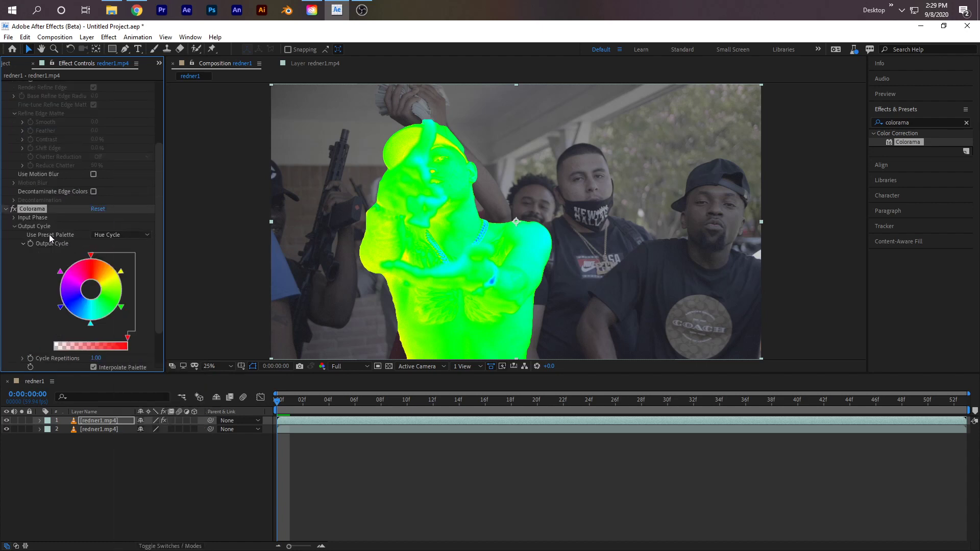
click(106, 237)
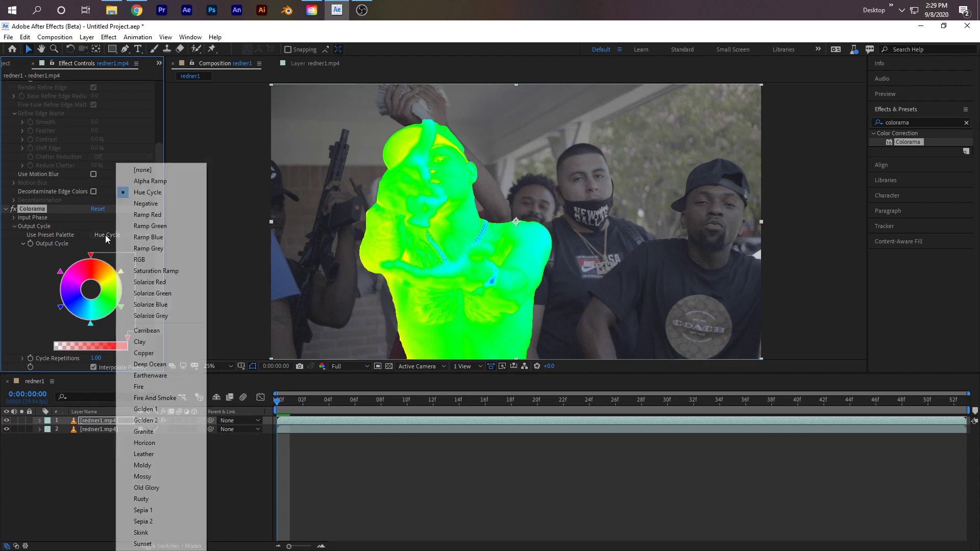
click(149, 193)
drag(380, 401, 498, 401)
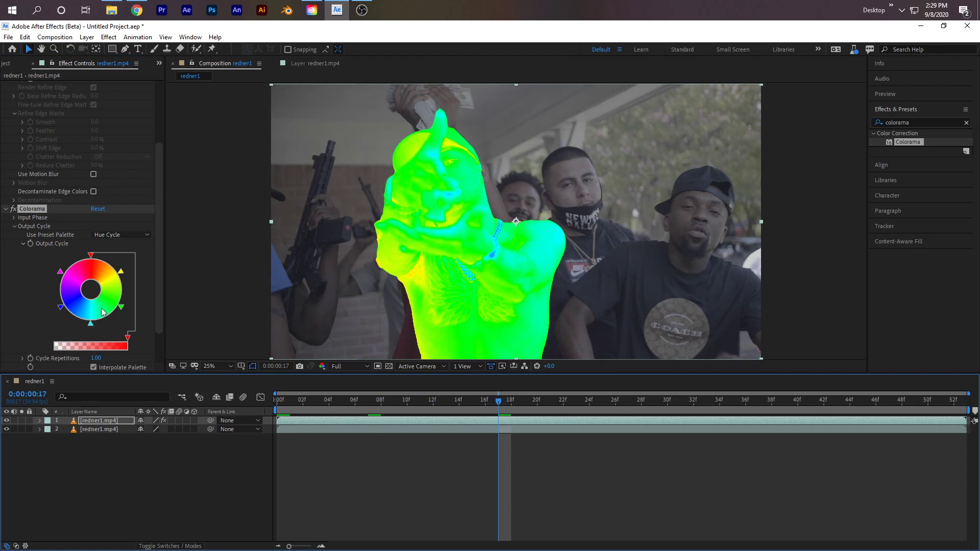
Step: At frame 30, try the Rusty and Sepia 1 preset palettes on the rapper
click(667, 400)
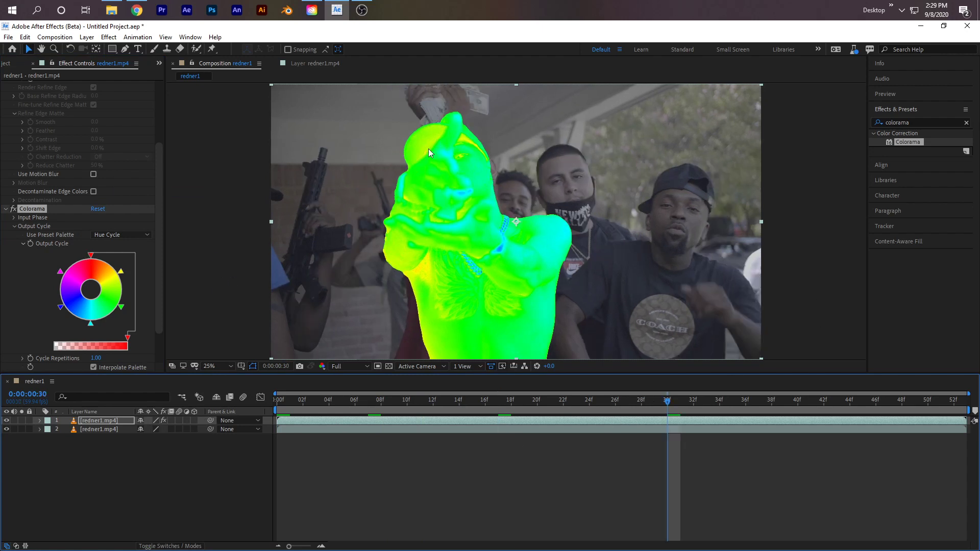
click(118, 236)
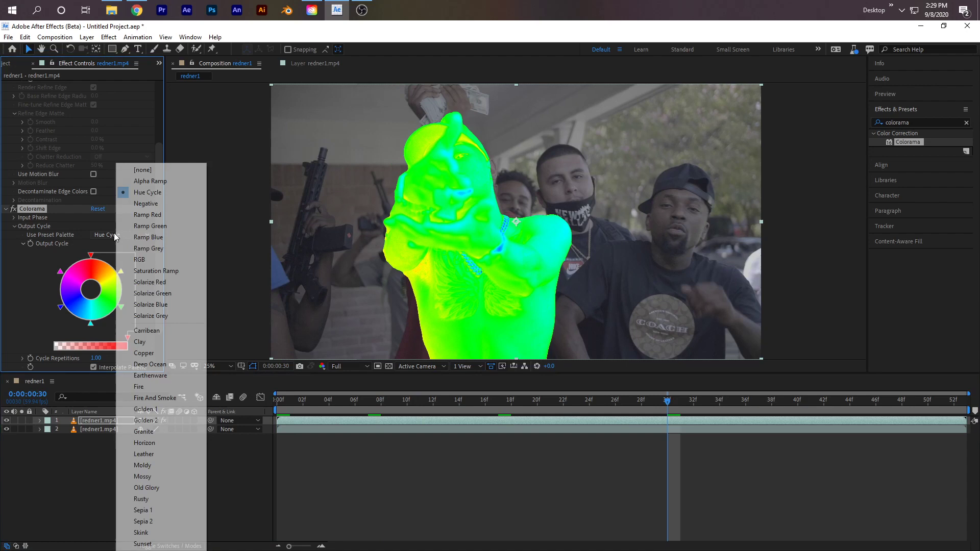
click(161, 497)
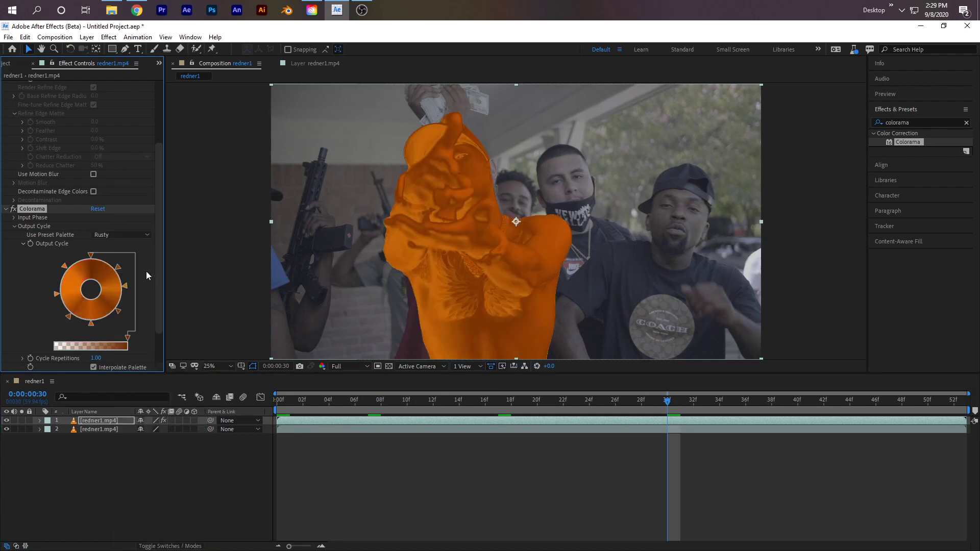
click(143, 510)
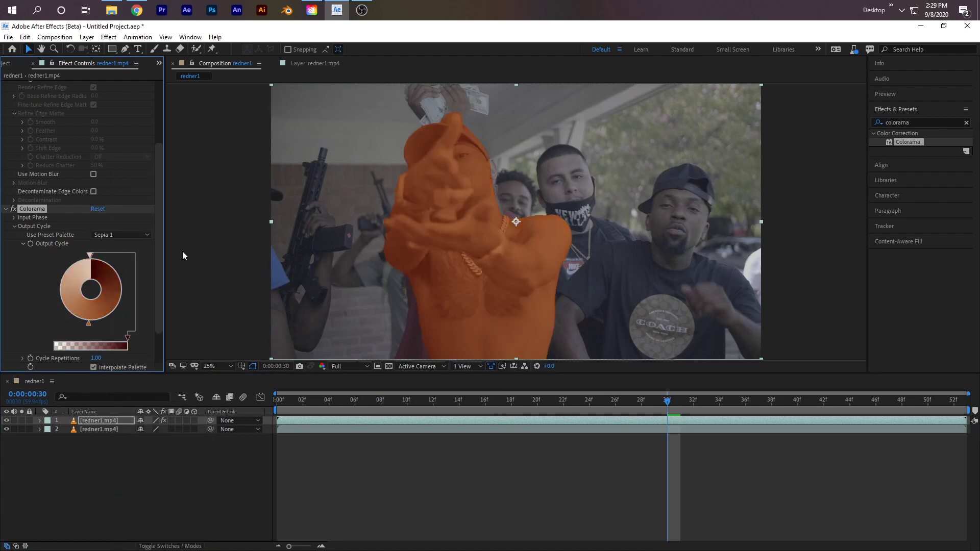
Step: Recolour two Output Cycle wheel markers to pink and cyan
double_click(87, 255)
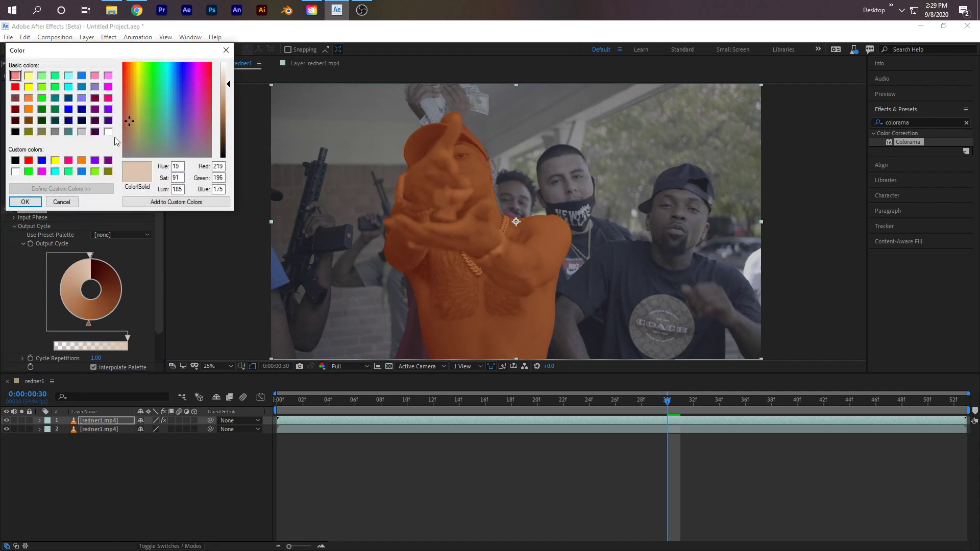
click(199, 78)
click(25, 202)
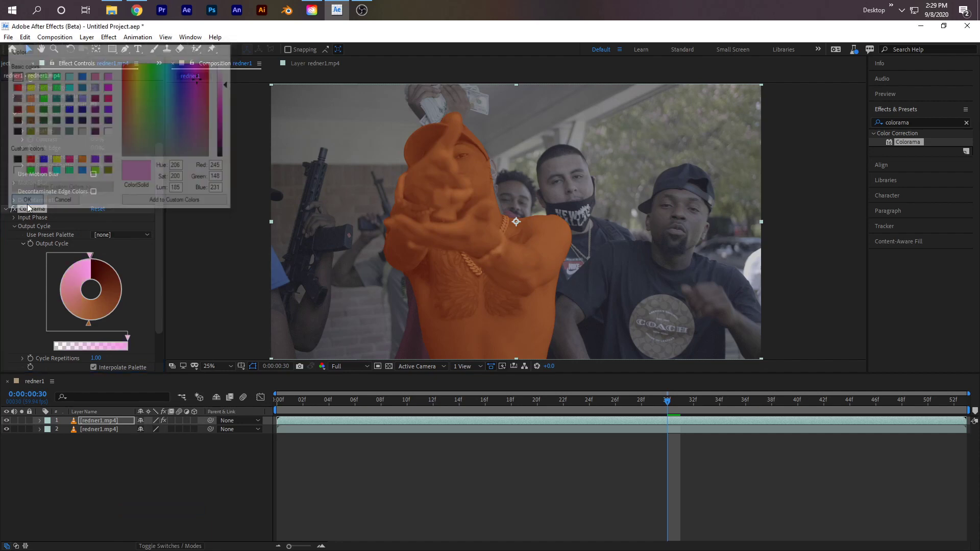
double_click(88, 323)
drag(168, 74, 168, 79)
click(62, 202)
Step: Try the RGB, Solarize Red and Copper palettes, then set Use Preset Palette to [none] and preview
click(121, 234)
click(133, 259)
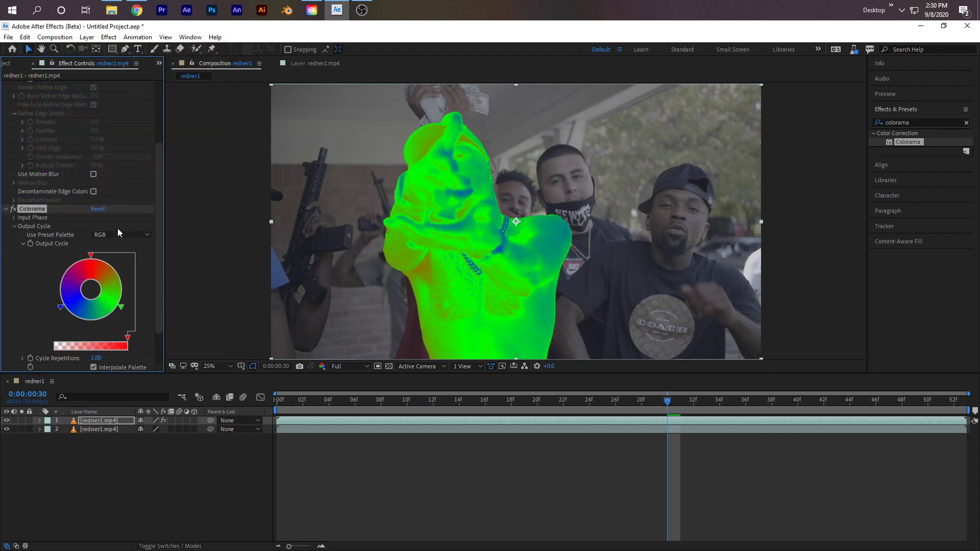
click(120, 234)
click(149, 282)
click(122, 236)
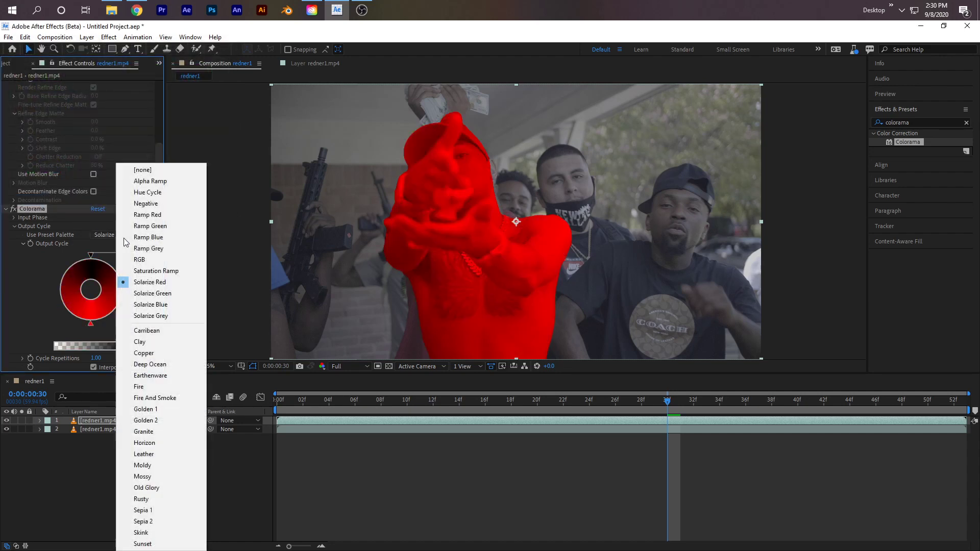
click(144, 353)
click(108, 235)
click(143, 169)
drag(306, 401, 392, 420)
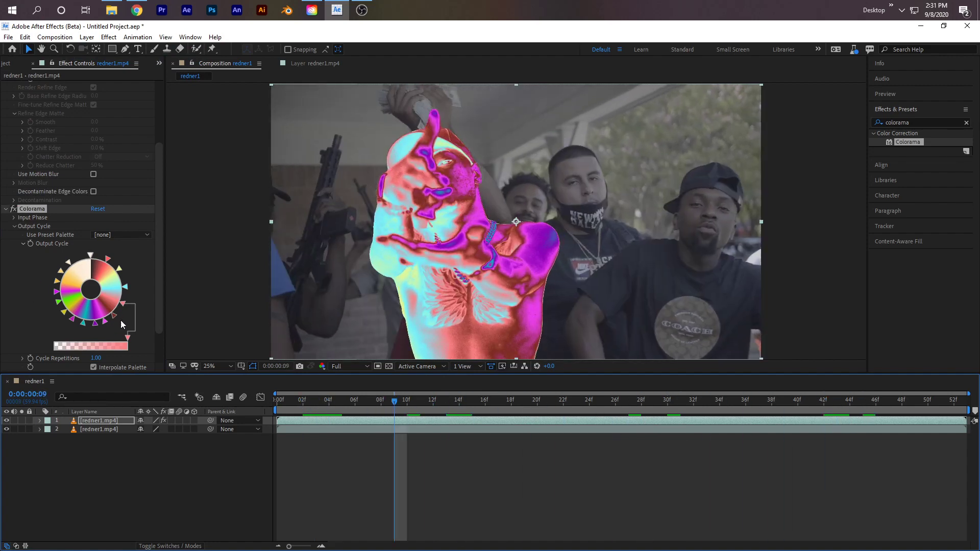
drag(360, 410, 301, 408)
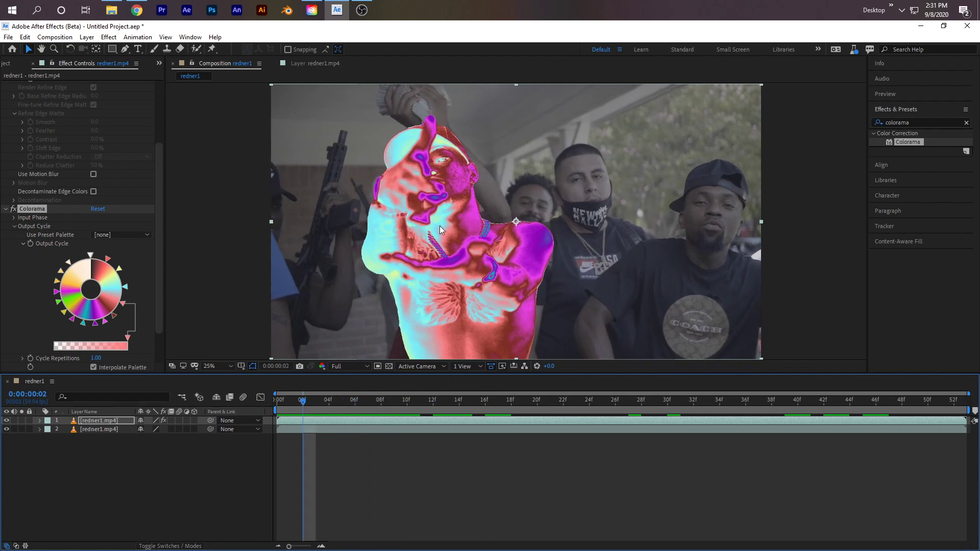
click(911, 124)
Step: Search 'opti' and apply Optics Compensation to the top rapper layer
key(BackSpace)
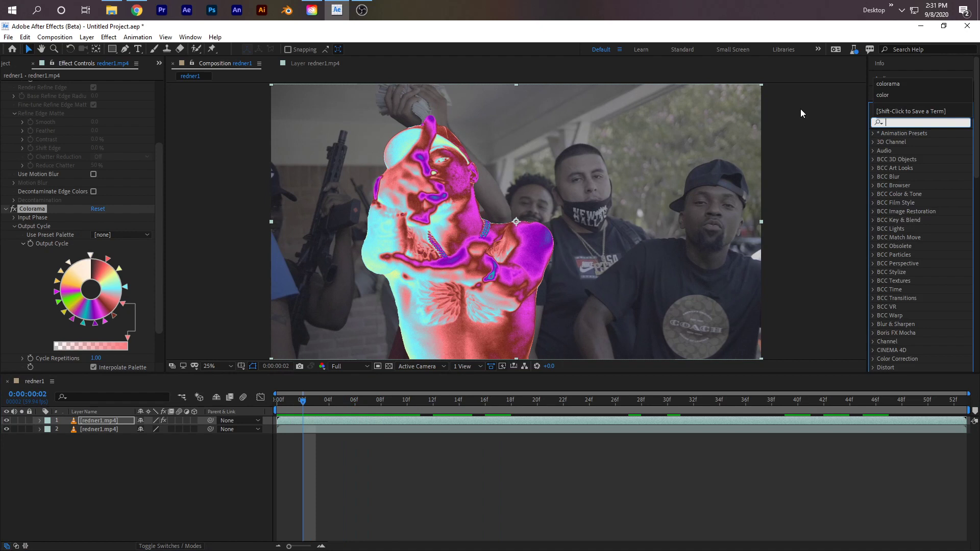
text(optic)
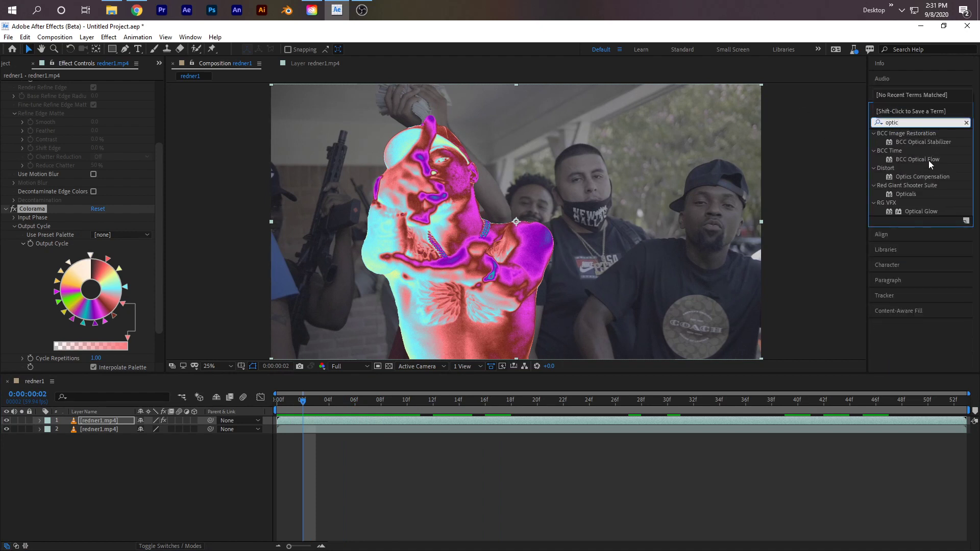
click(929, 174)
drag(906, 173, 335, 418)
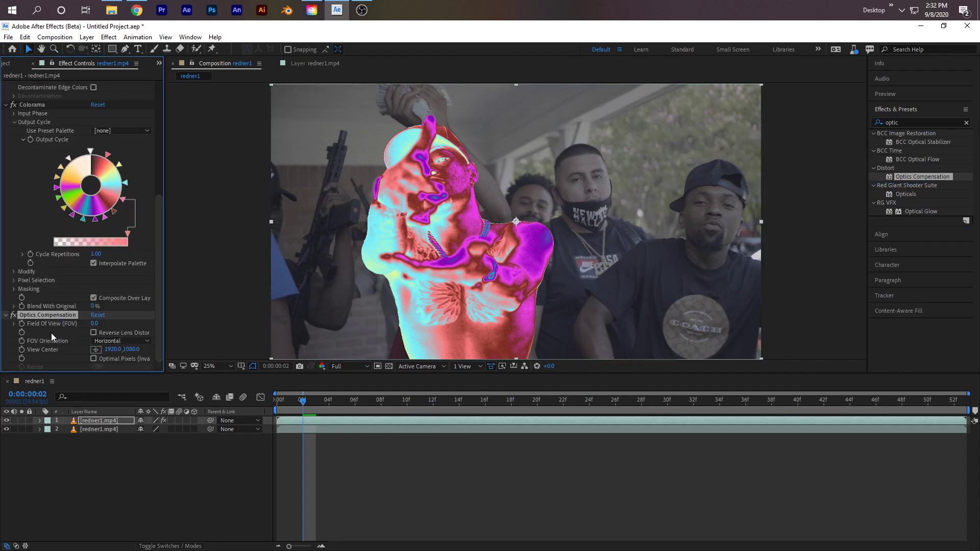
Step: Enable Reverse Lens Distortion, raise Field of View to 139.7, and centre the view at 1404,1080
click(94, 333)
drag(94, 324, 628, 302)
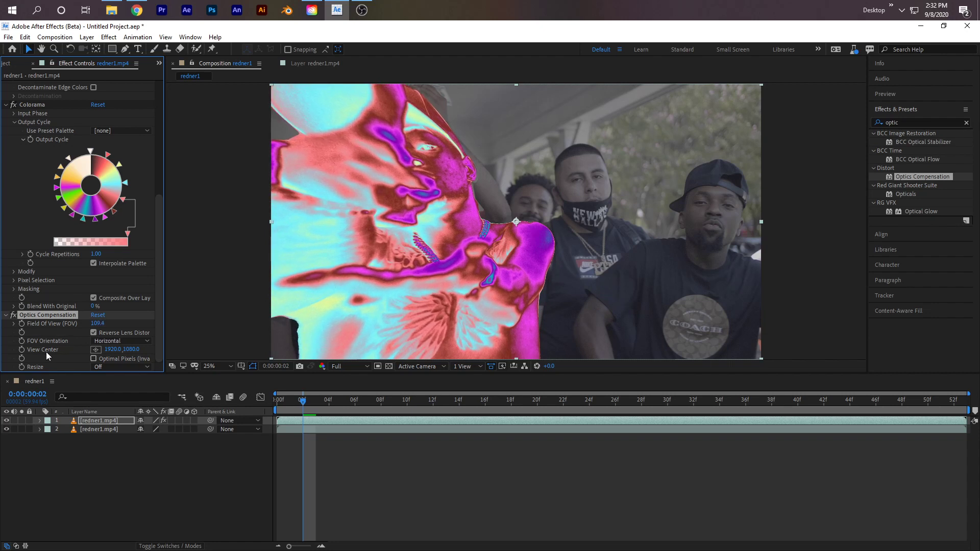
click(92, 349)
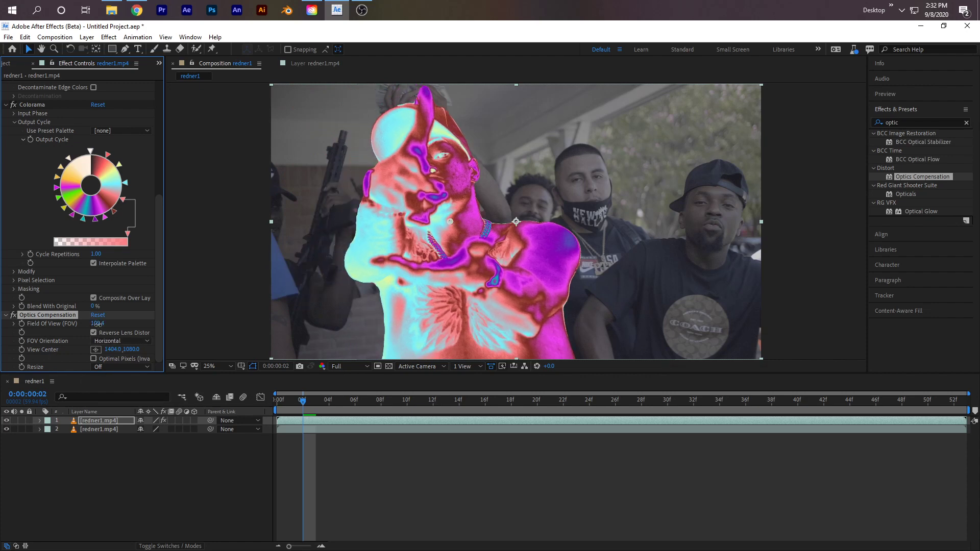
drag(97, 323, 252, 324)
drag(303, 400, 280, 406)
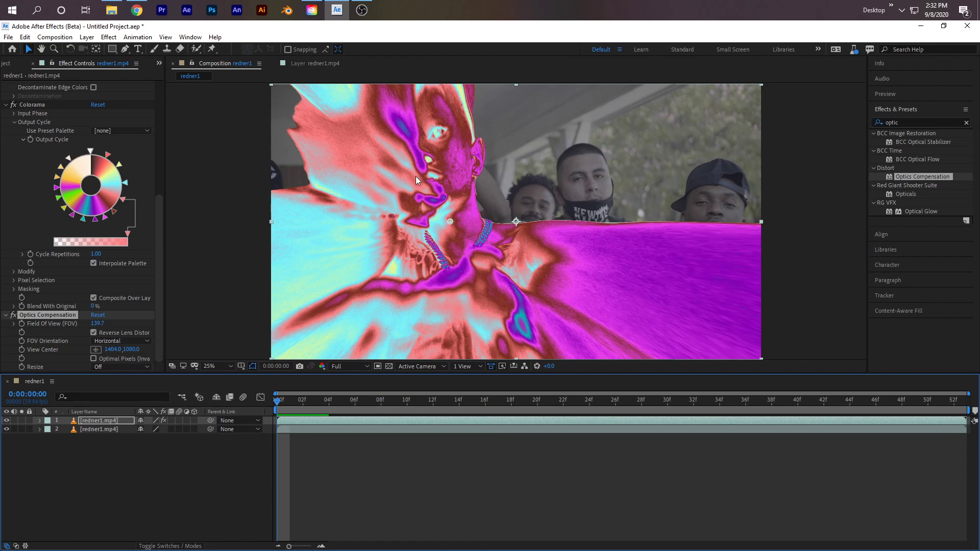
Step: Duplicate the rapper layer, disable Colorama and Optics Compensation on the top copy, and play back
click(116, 421)
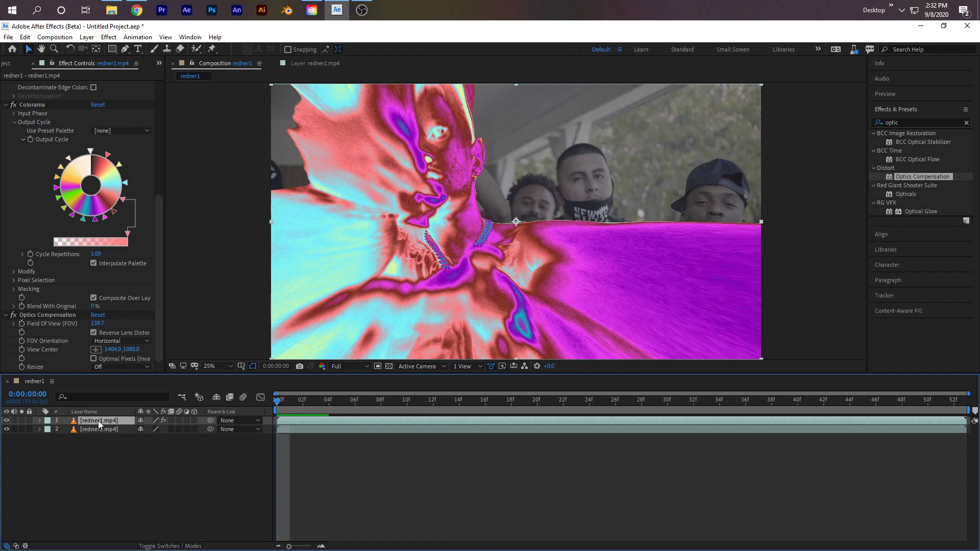
key(ctrl+d)
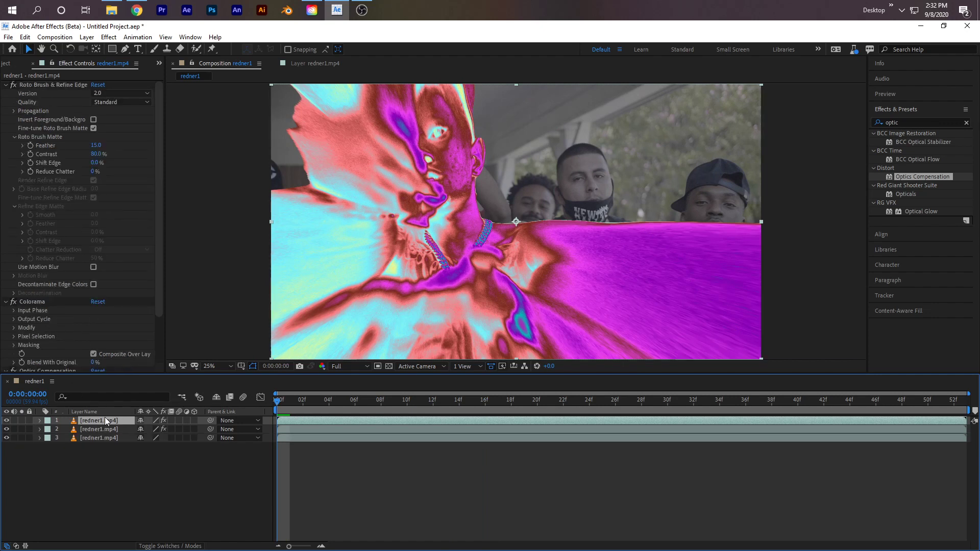
click(13, 301)
scroll(48, 266, down, 2)
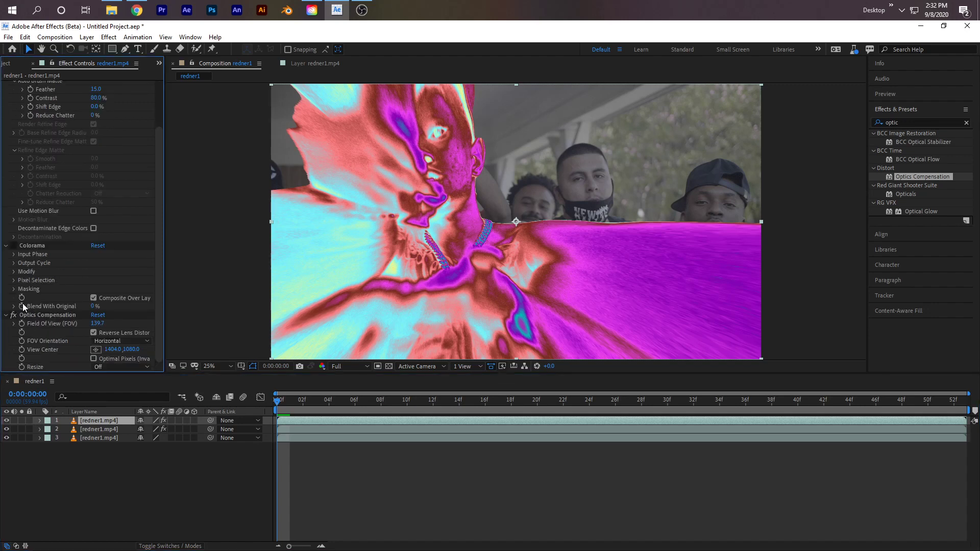
click(12, 314)
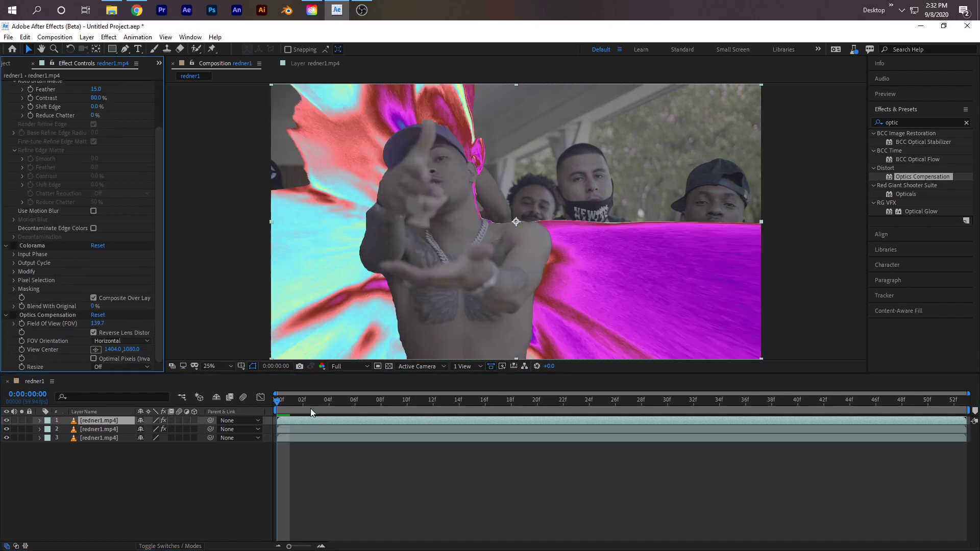
key(space)
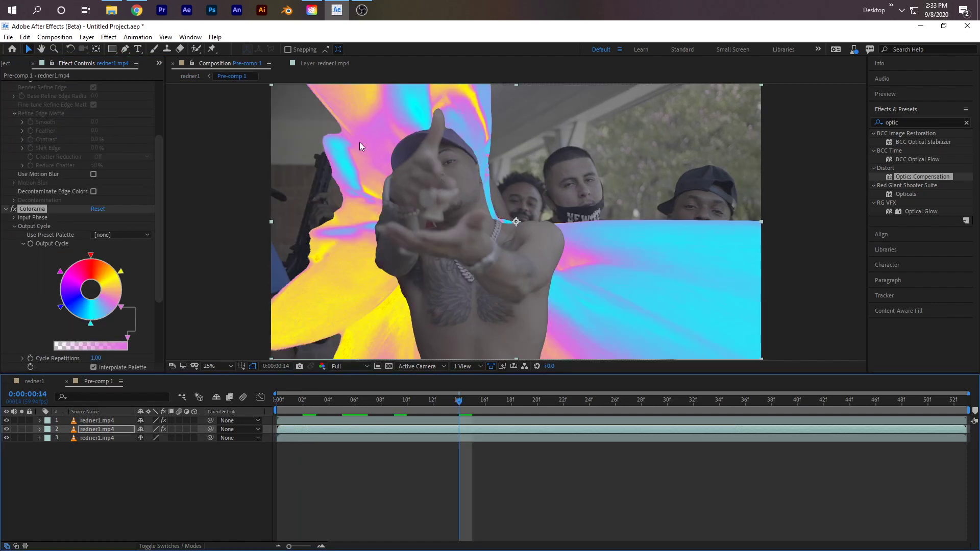
Step: Search 'turb' and apply Turbulent Displace to the coloured echo layer
click(906, 126)
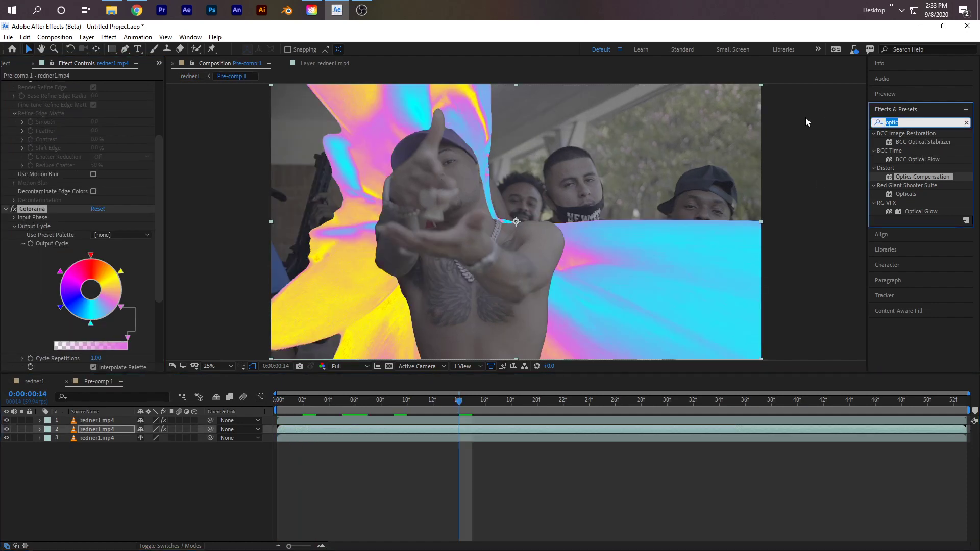
key(BackSpace)
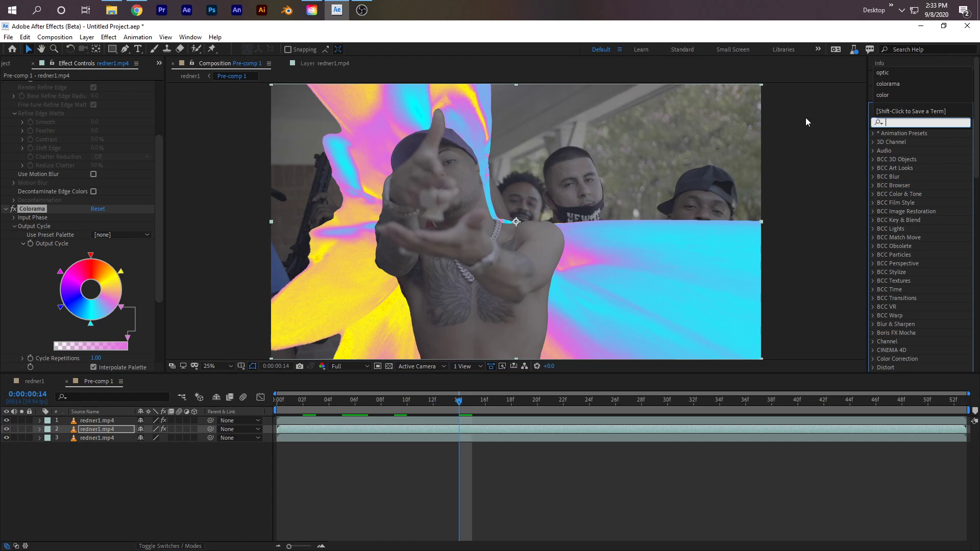
text(turb)
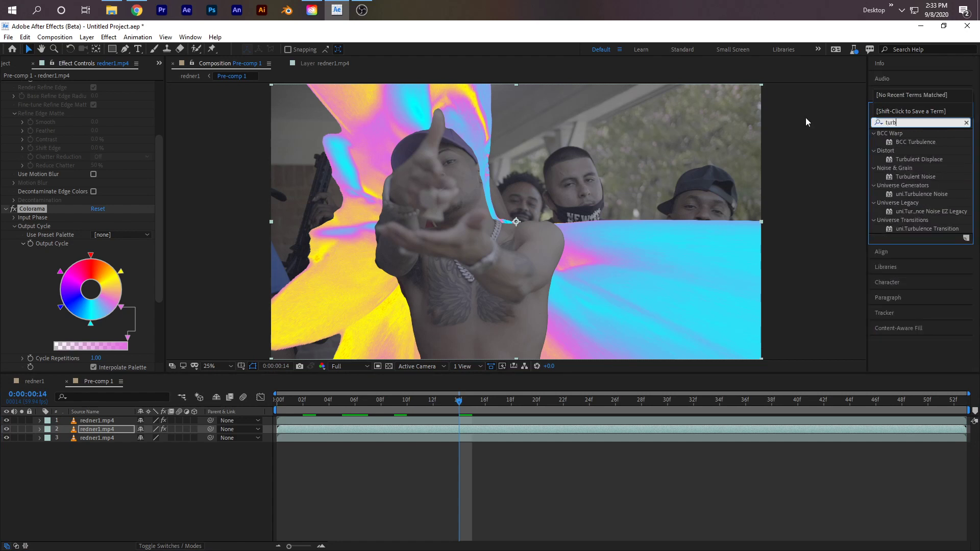
click(913, 159)
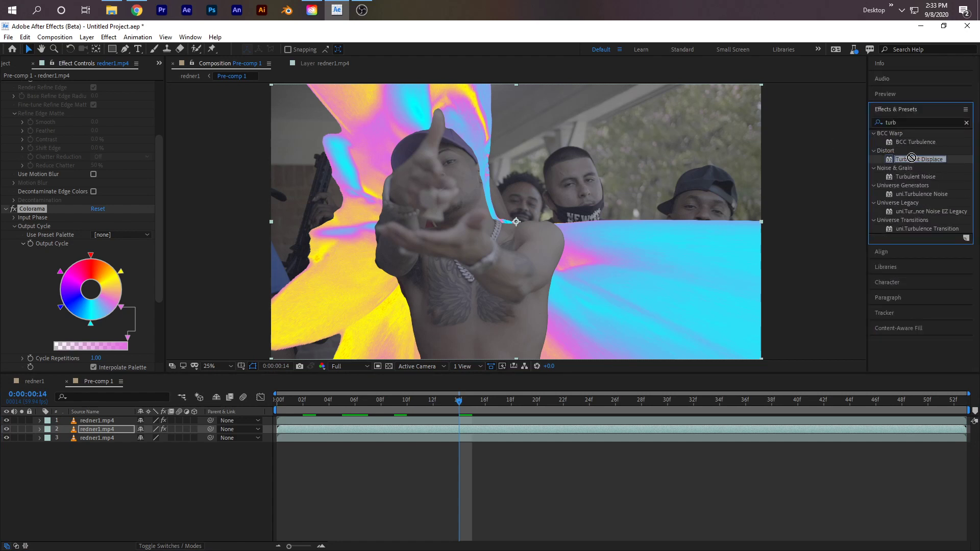
mouse_move(914, 160)
mouse_down()
mouse_move(475, 420)
mouse_move(421, 427)
mouse_up()
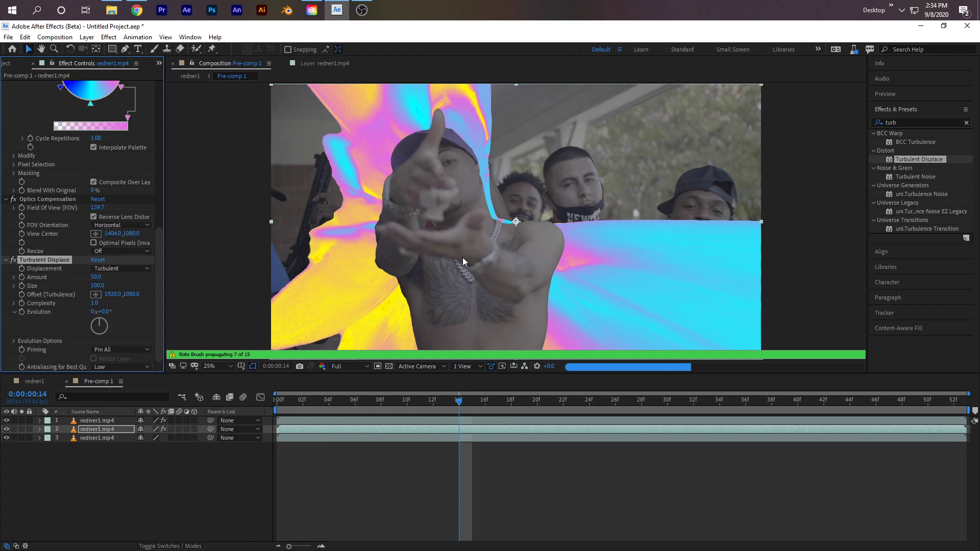
Step: Set Turbulent Displace Amount to 117 and Size to 316, then preview the animation
drag(94, 278, 208, 282)
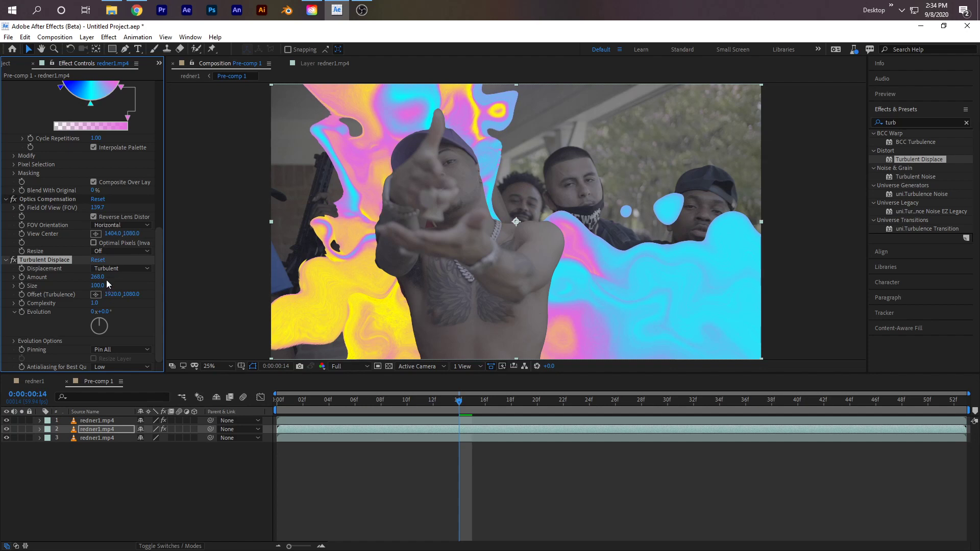
drag(98, 286, 34, 291)
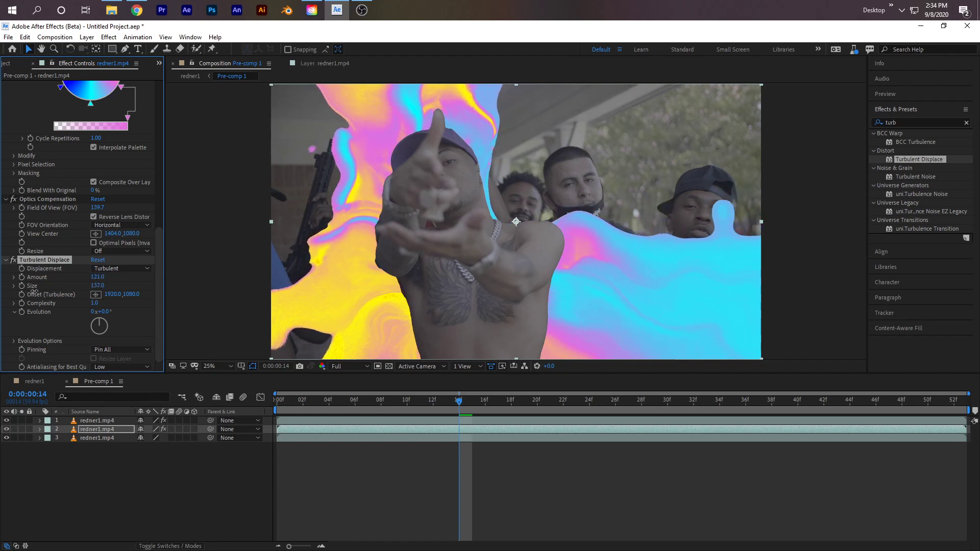
drag(93, 285, 195, 291)
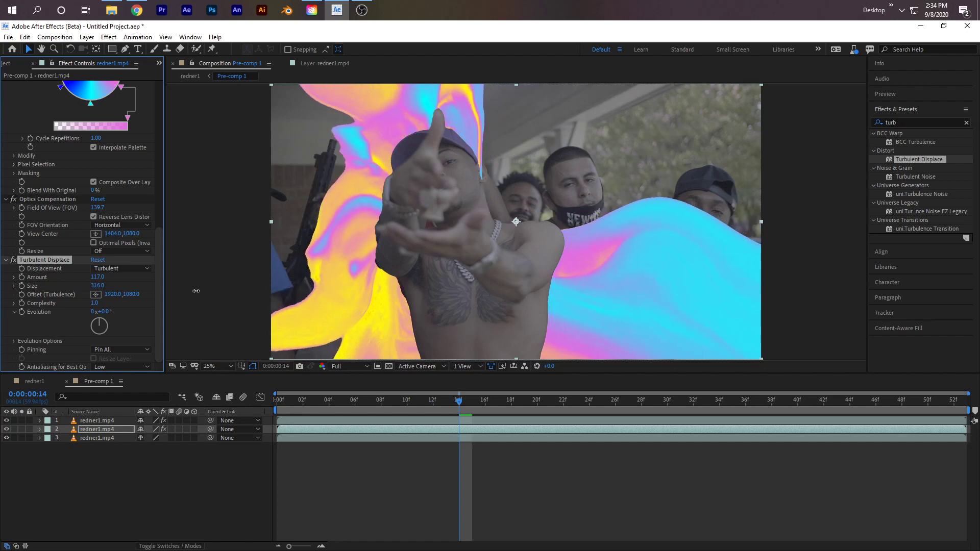
click(437, 403)
key(space)
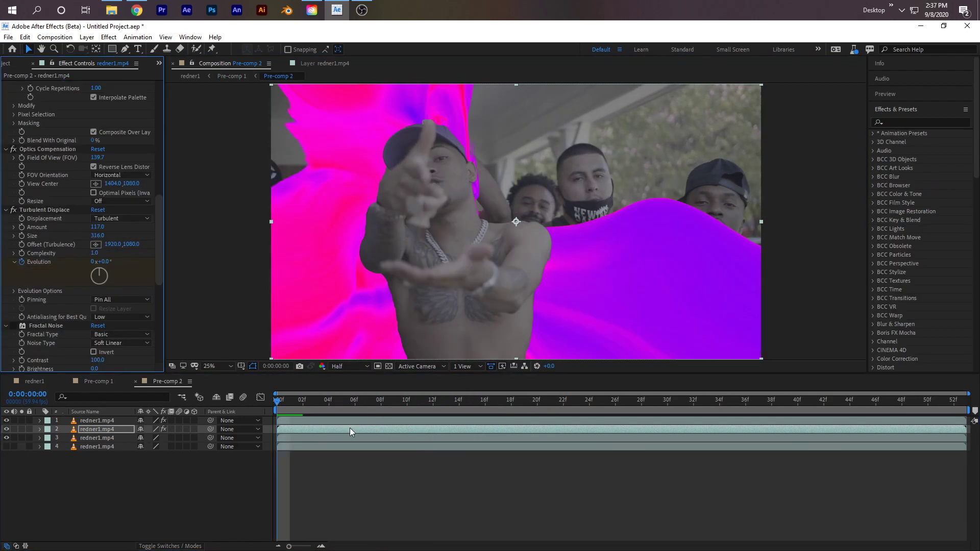
Step: Keyframe Optics Compensation Field of View from 0 at frame 0 to its full value at frame 12
click(301, 403)
mouse_move(301, 407)
mouse_down()
mouse_move(466, 405)
mouse_move(290, 404)
mouse_up()
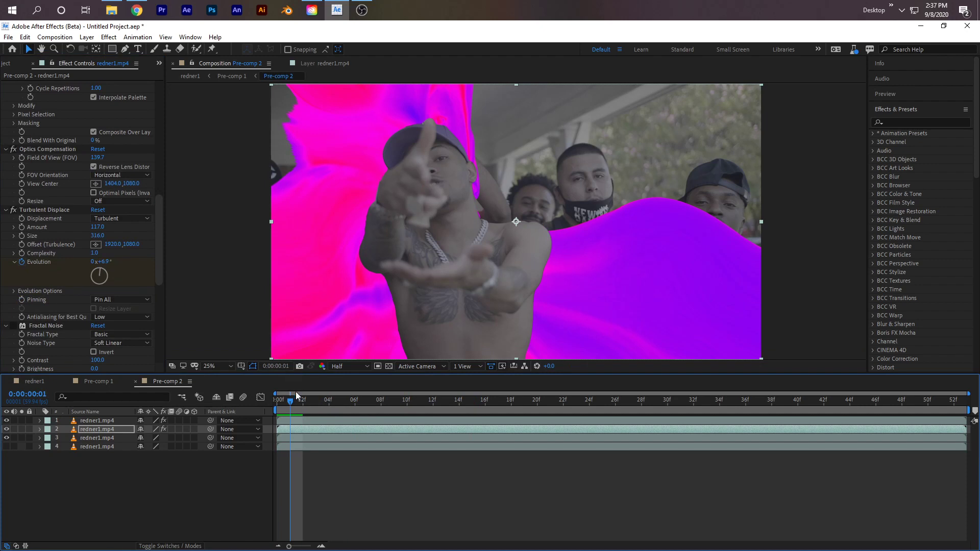
click(274, 399)
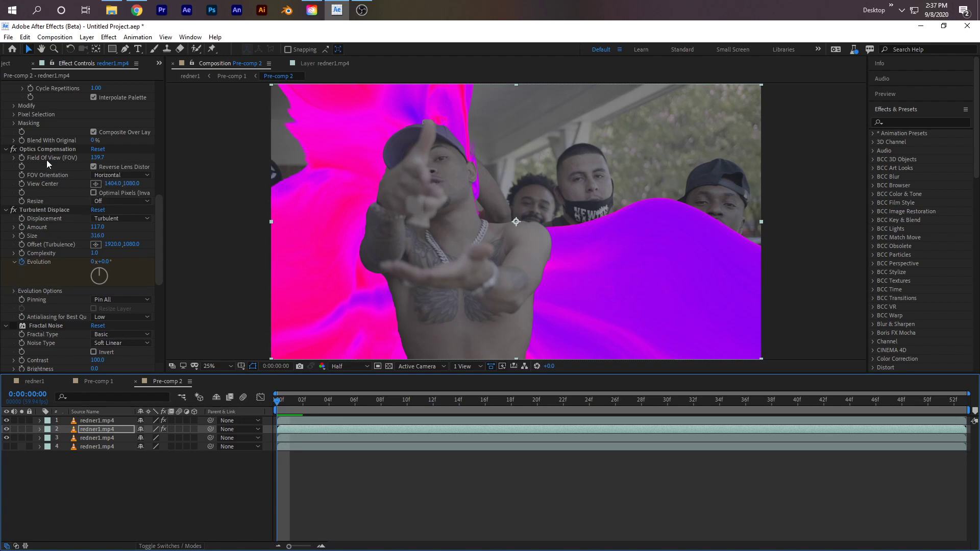
drag(294, 401, 436, 405)
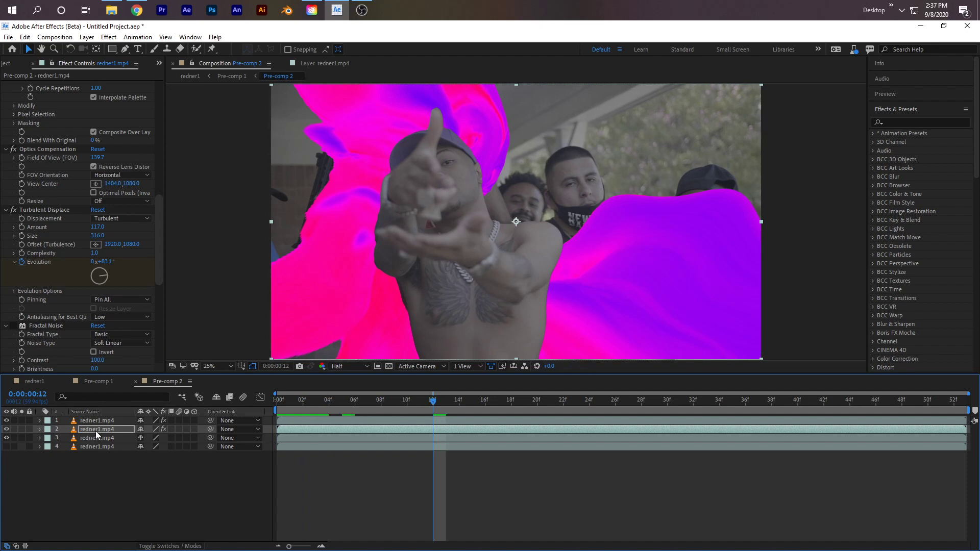
click(21, 158)
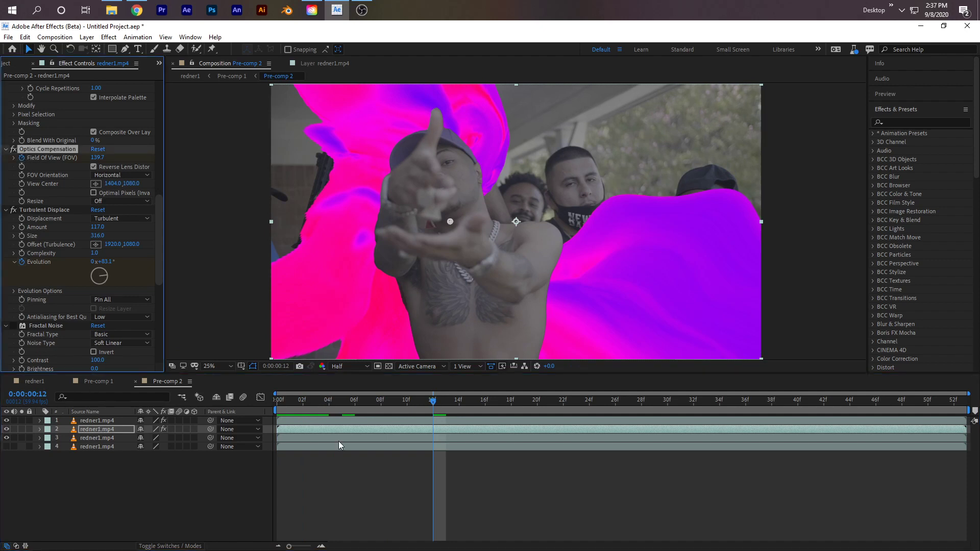
drag(432, 407, 268, 370)
click(101, 163)
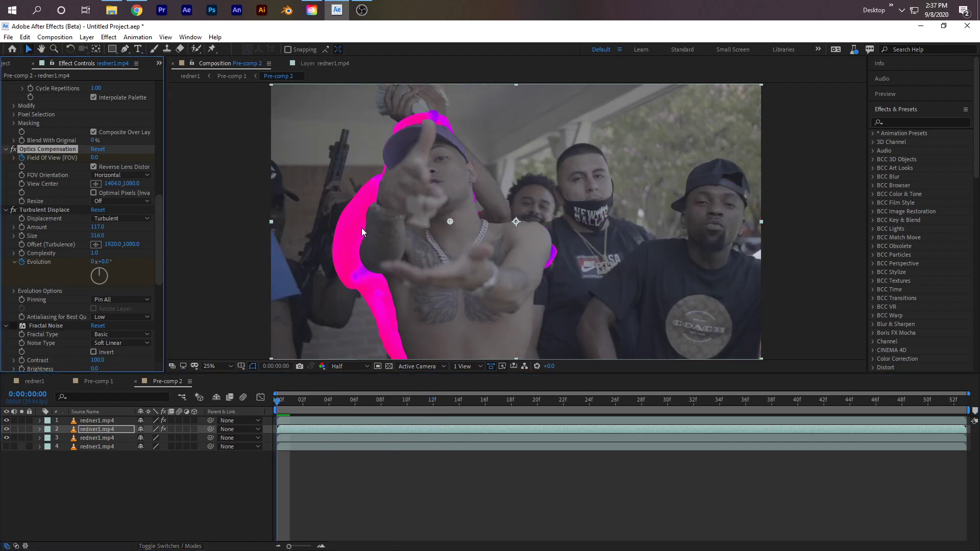
drag(305, 406, 433, 403)
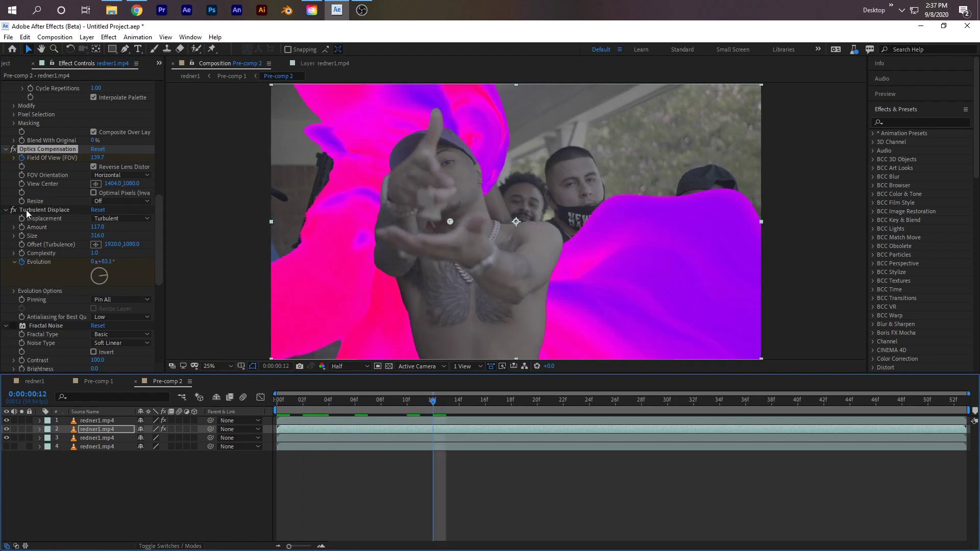
Step: Keyframe Turbulent Displace Amount to 0 at frame 0, keeping the full amount at frame 12
click(26, 210)
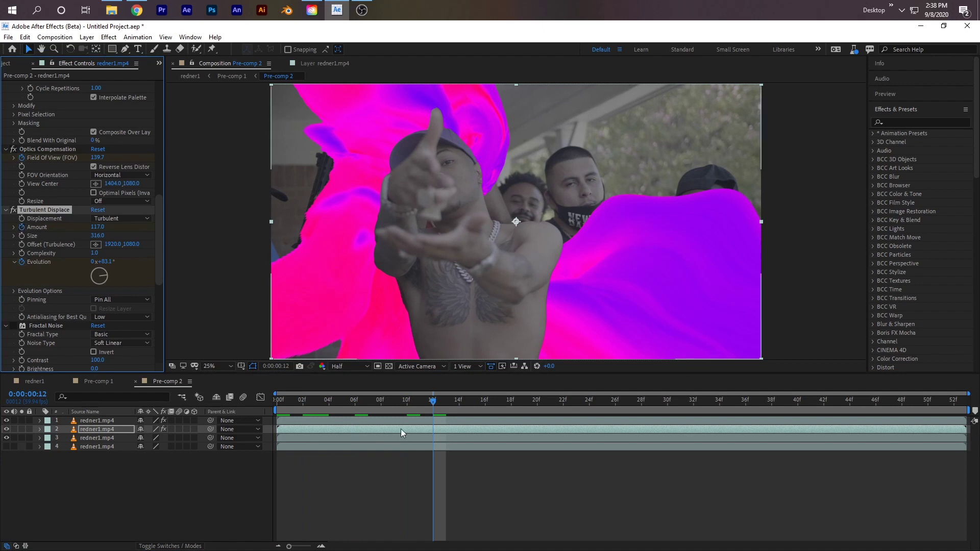
click(243, 396)
key(Home)
click(98, 227)
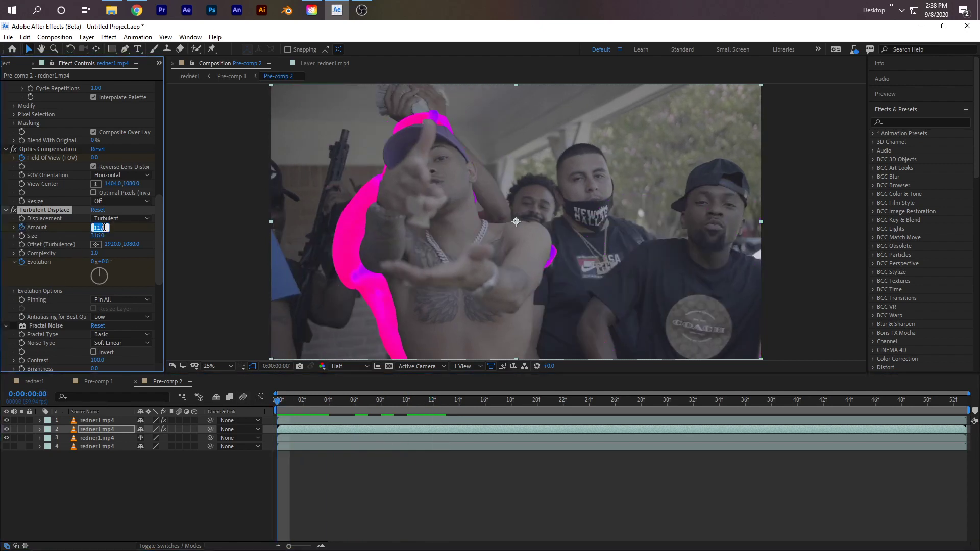
text(0)
key(Return)
Step: Preview the magenta echo growing in, then check frames 17 and 12
click(106, 508)
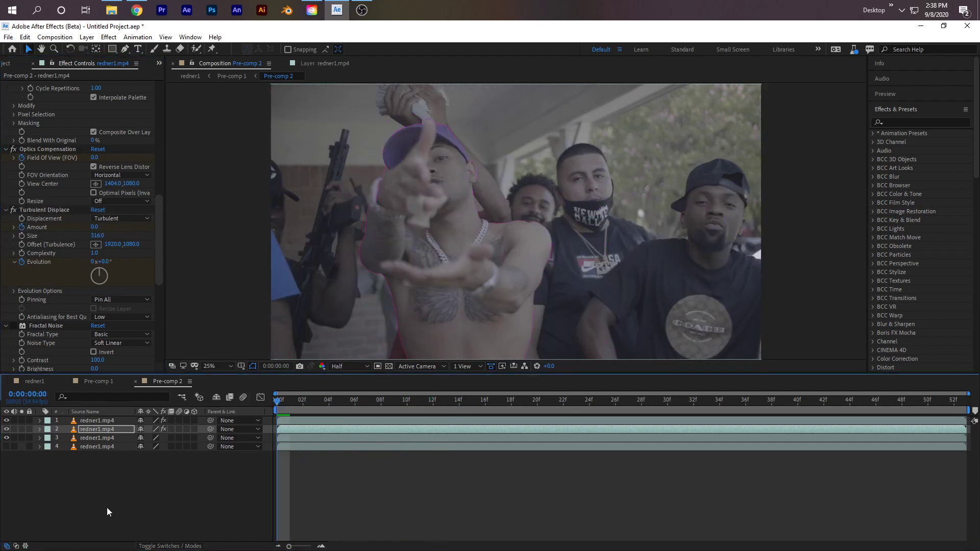
key(space)
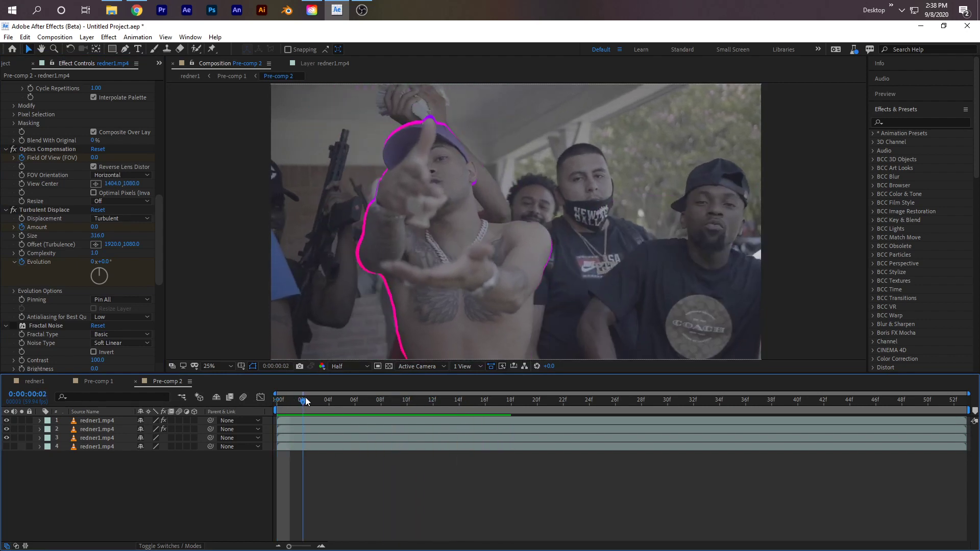
click(496, 406)
drag(496, 406, 433, 398)
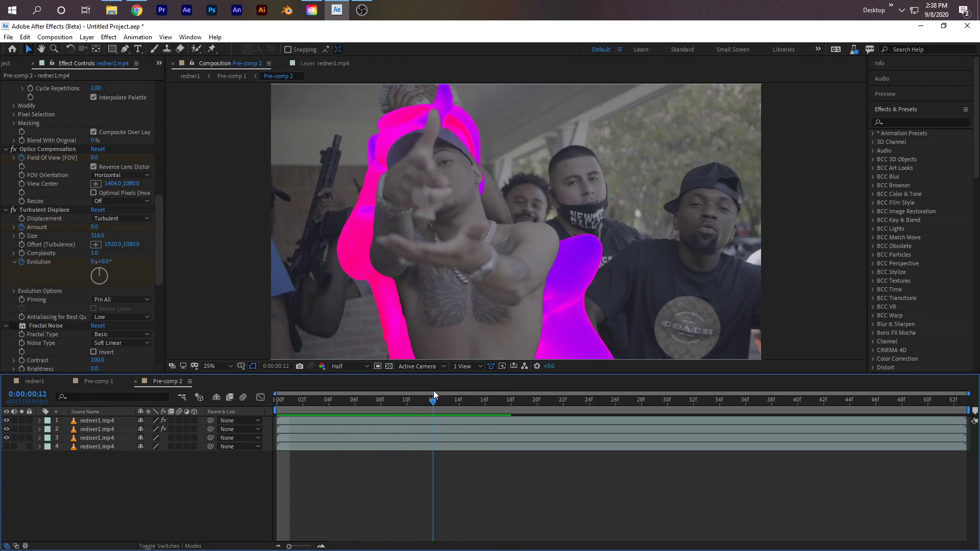
Step: Search 'glow' and apply Stylize > Glow to the echo layer
click(911, 123)
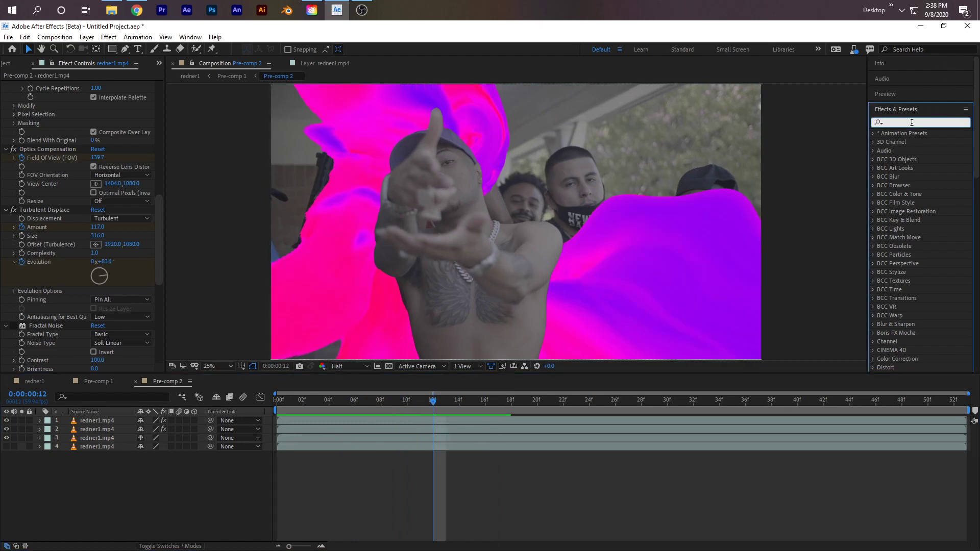
text(glow)
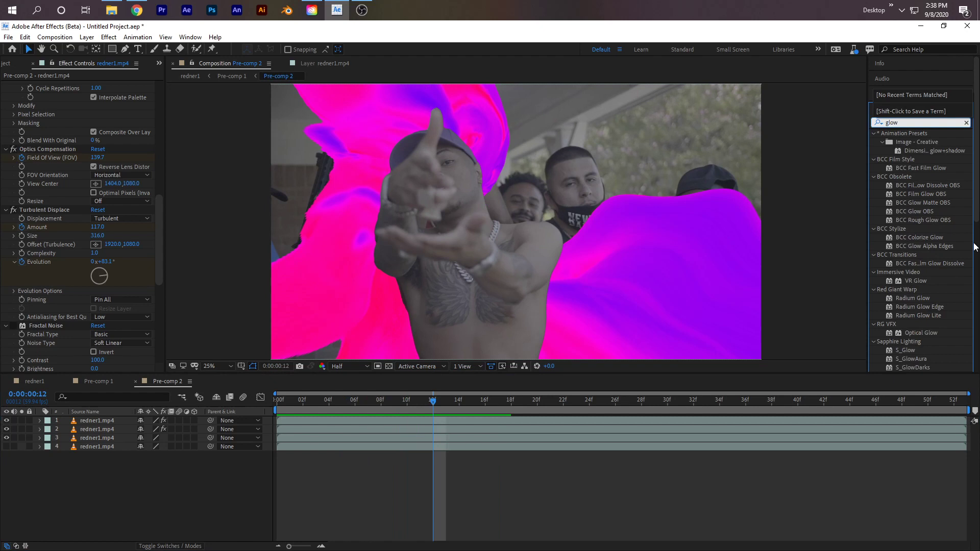
scroll(915, 290, down, 8)
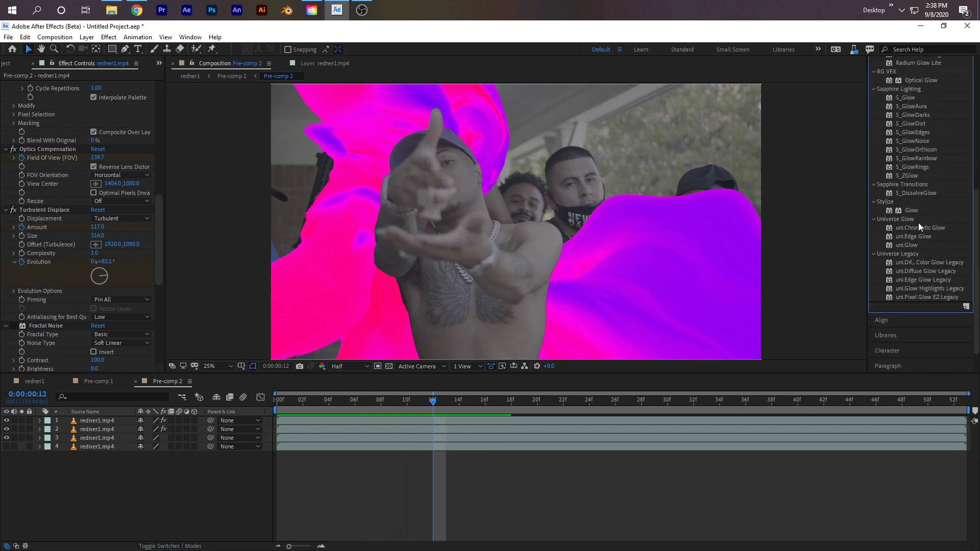
drag(908, 213, 406, 429)
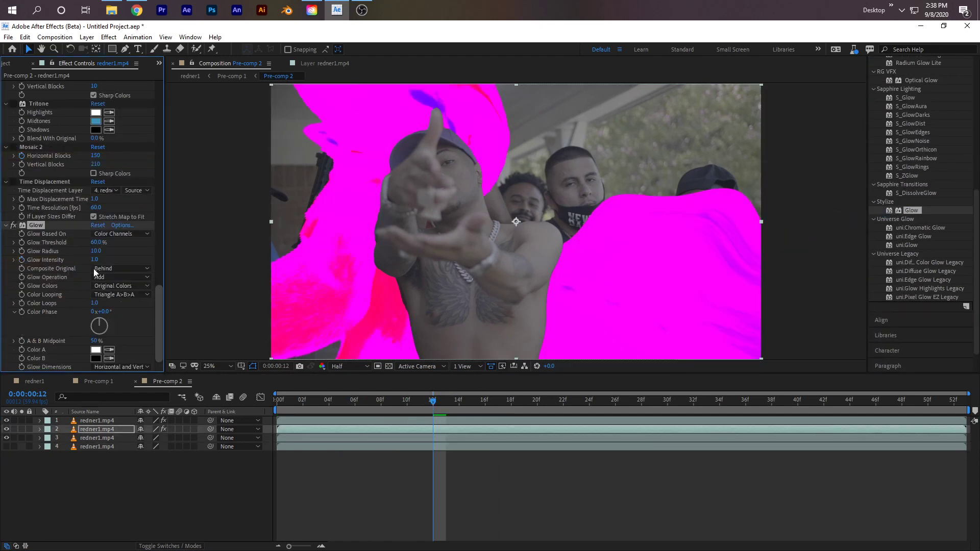
Step: Set Glow Threshold to 87.8% and Glow Radius to 511, then preview
drag(96, 243, 381, 265)
drag(96, 242, 311, 262)
drag(93, 266, 107, 272)
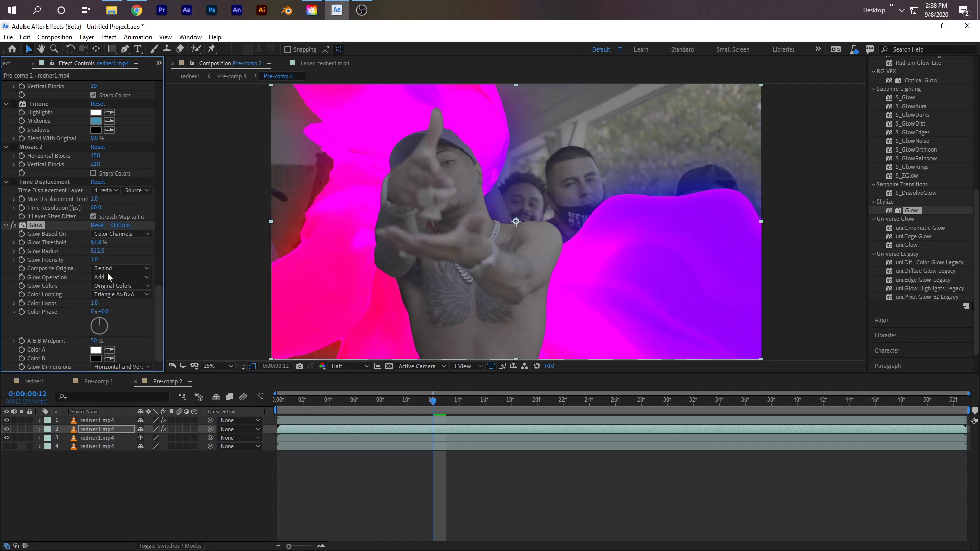
key(space)
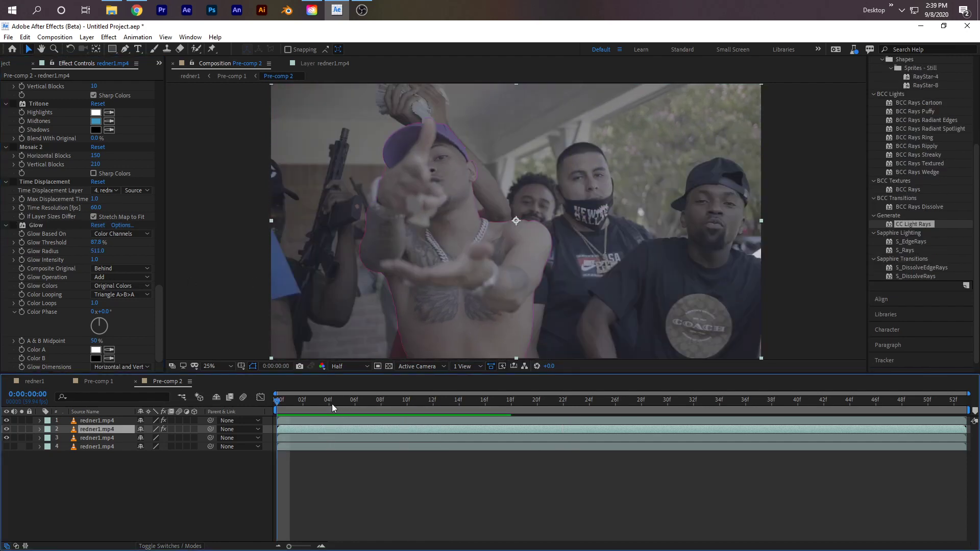
Step: Search 'rays' and apply Generate > CC Light Rays to the echo layer
drag(331, 403, 420, 400)
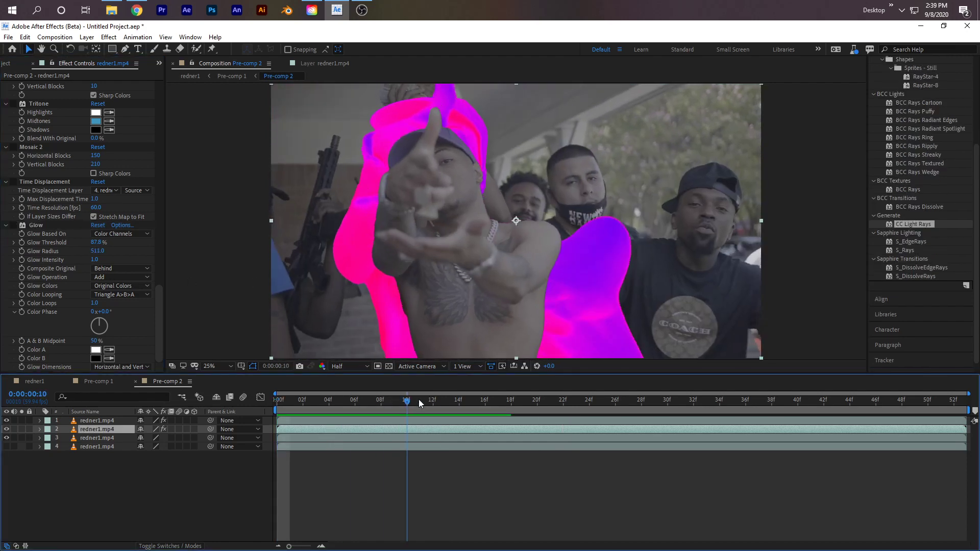
scroll(909, 169, up, 5)
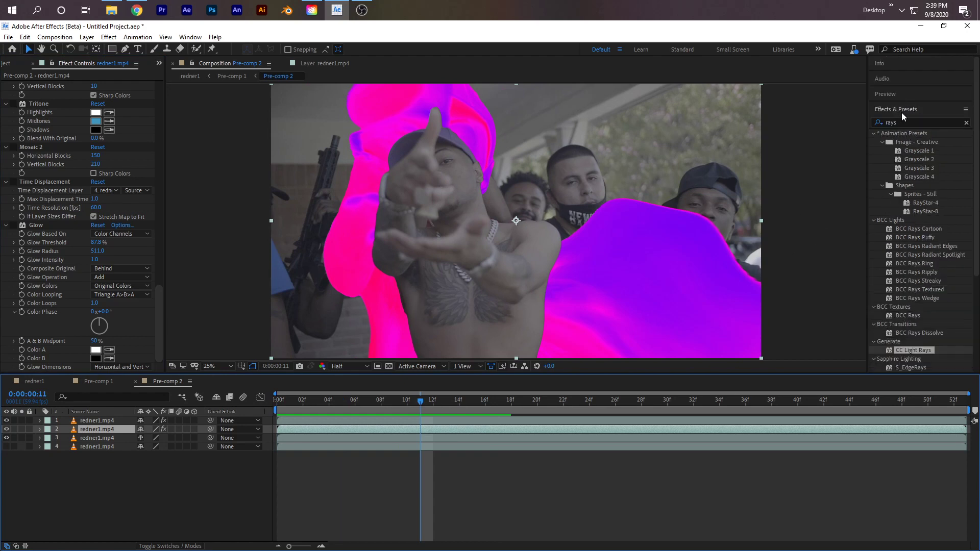
click(906, 122)
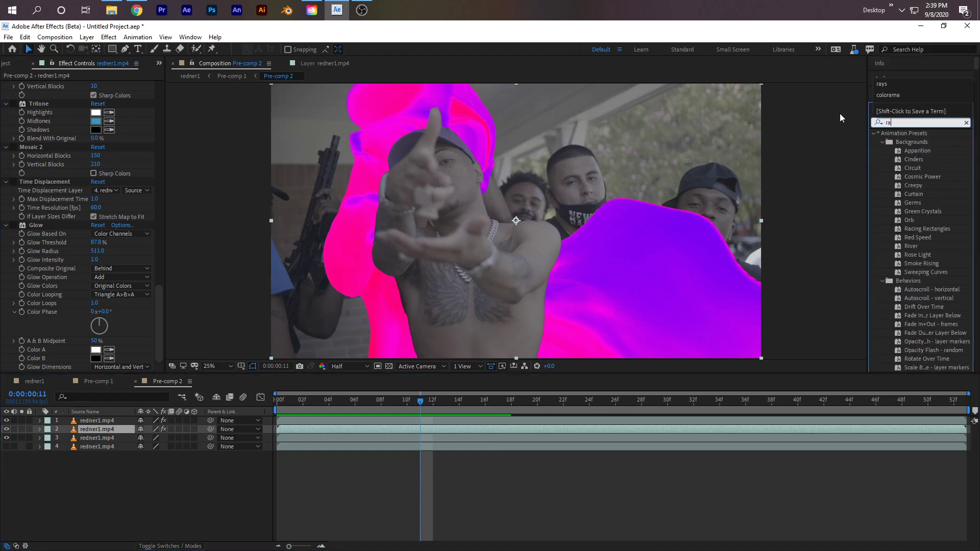
scroll(895, 260, down, 4)
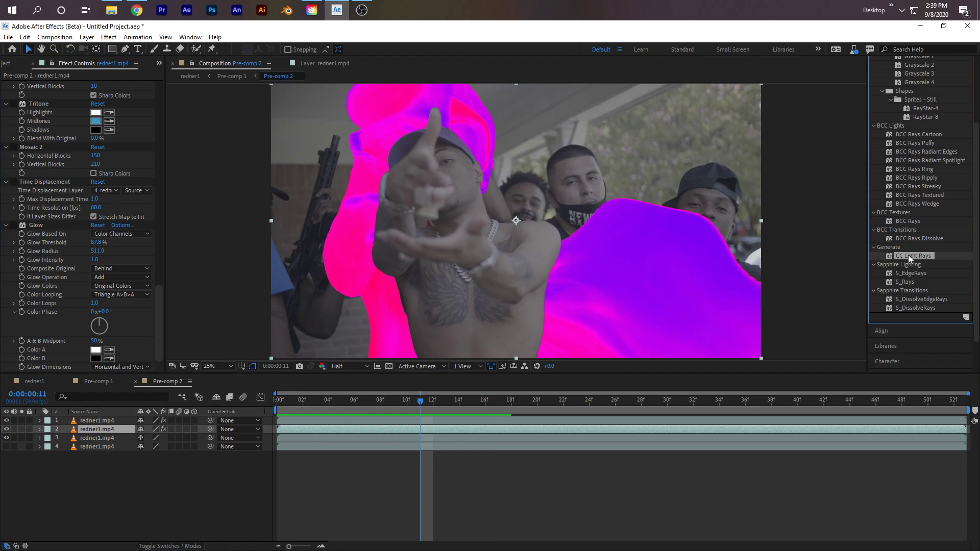
drag(908, 255, 375, 426)
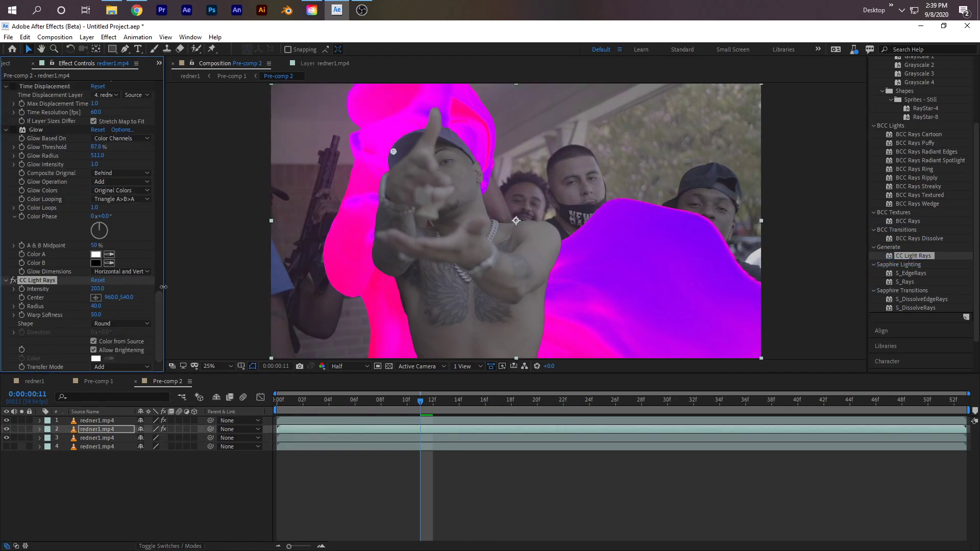
Step: Set CC Light Rays Intensity 107, Radius 155, Warp Softness 23, and preview
drag(97, 289, 147, 307)
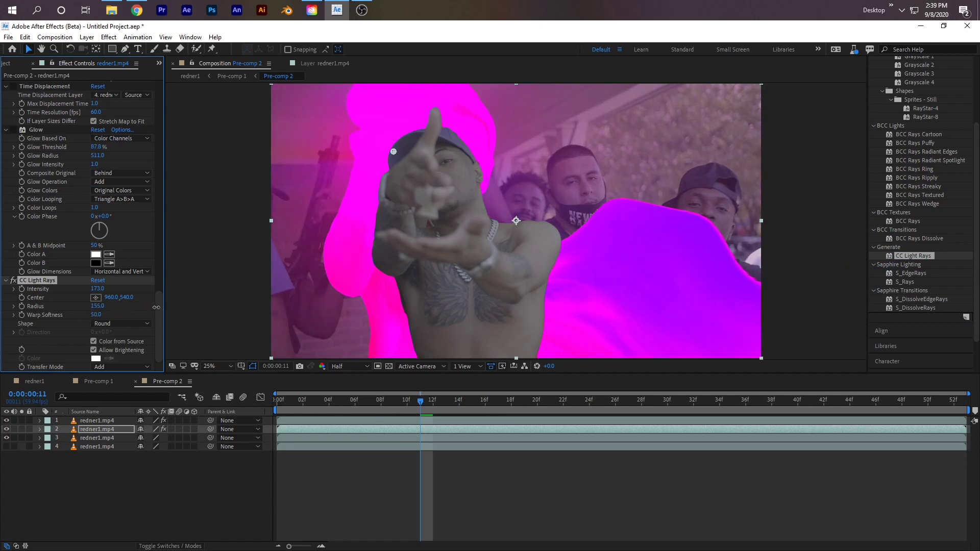
drag(96, 289, 80, 312)
key(space)
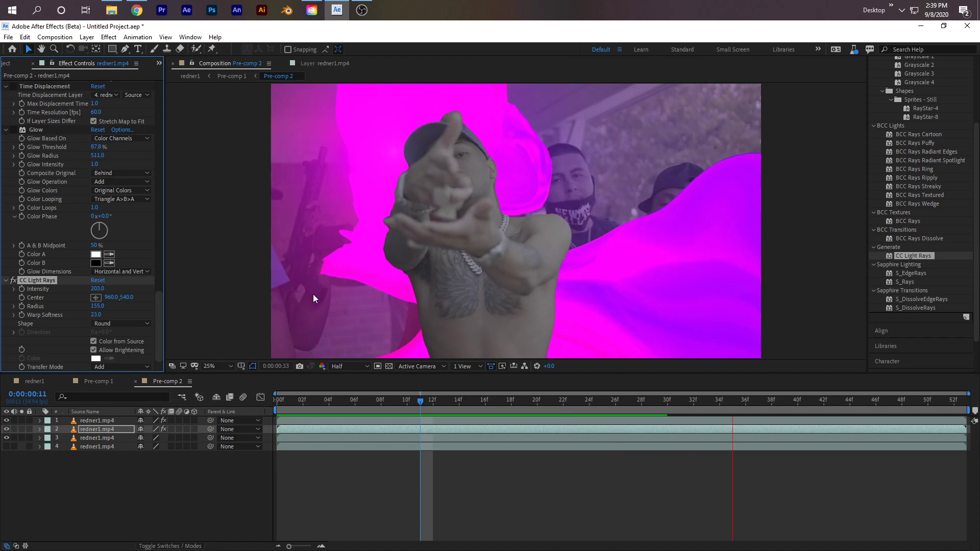
click(284, 386)
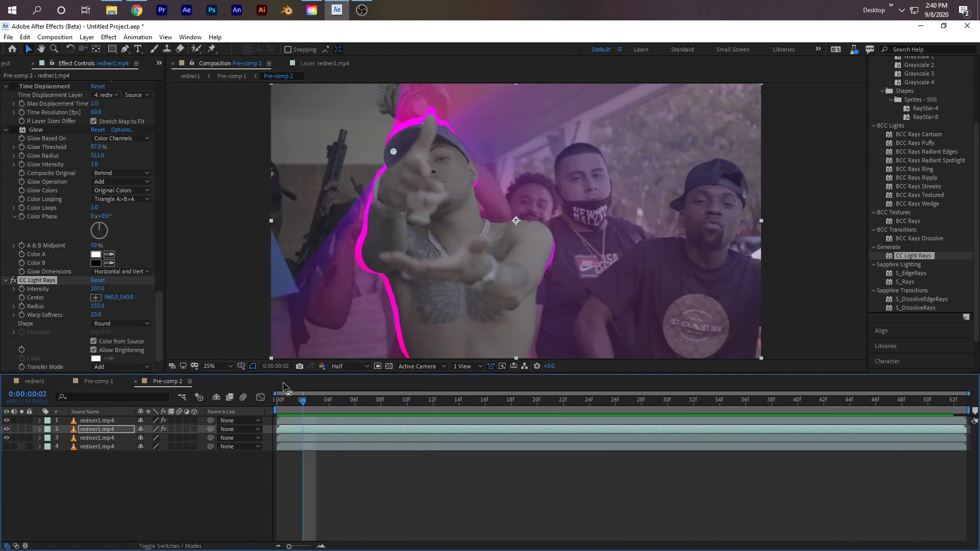